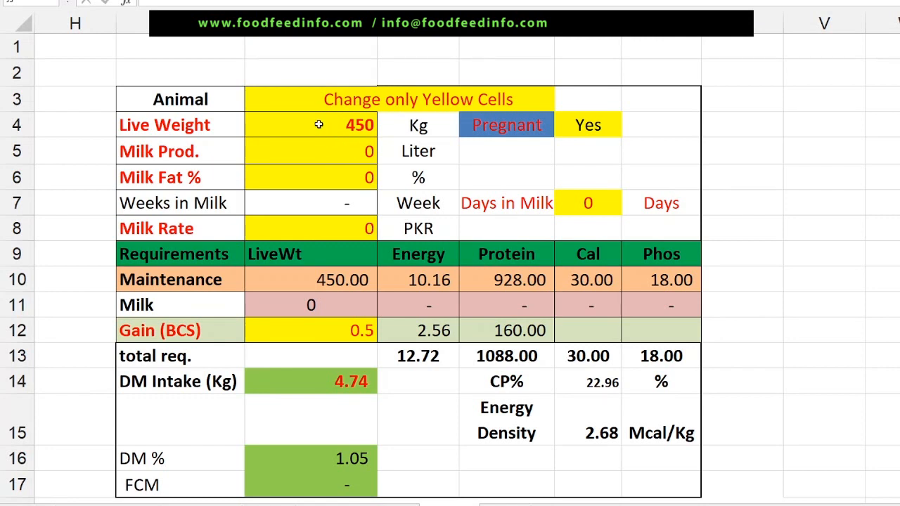
Set the animal's Live Weight to 525 kg.
left_click(319, 124)
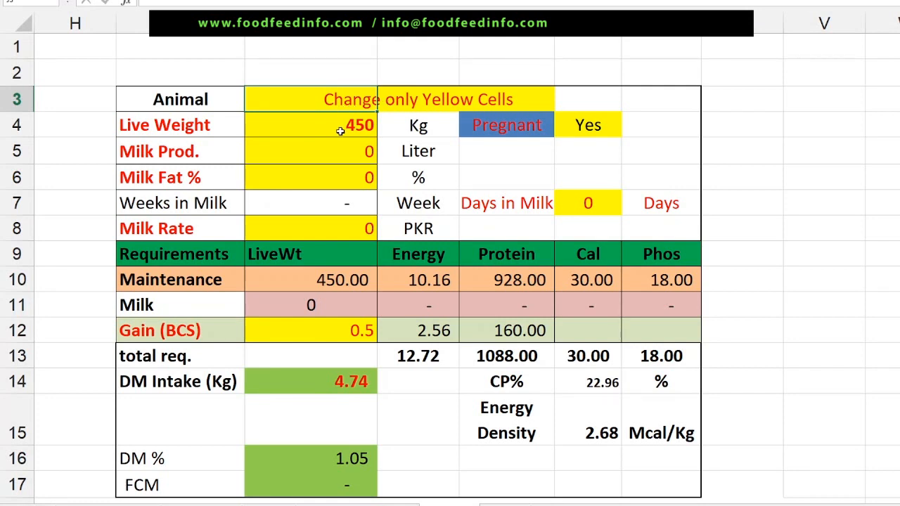
left_click(339, 130)
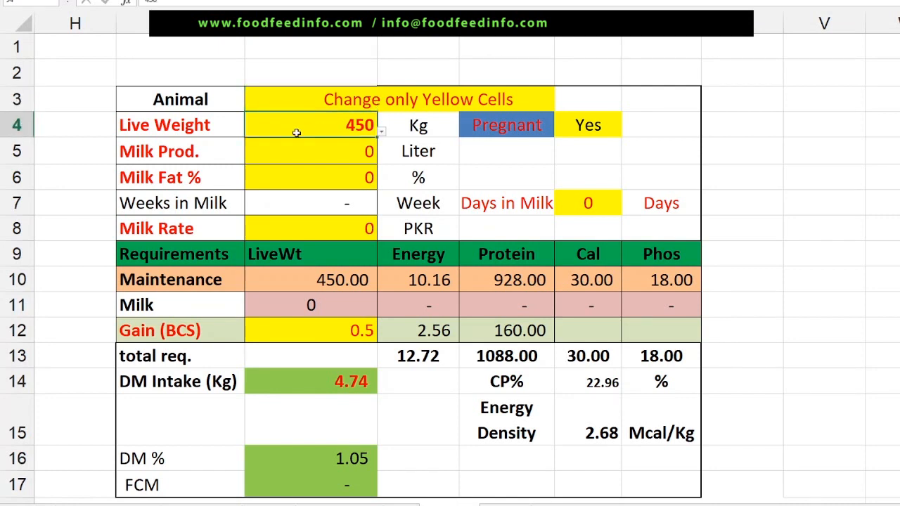
left_click(381, 132)
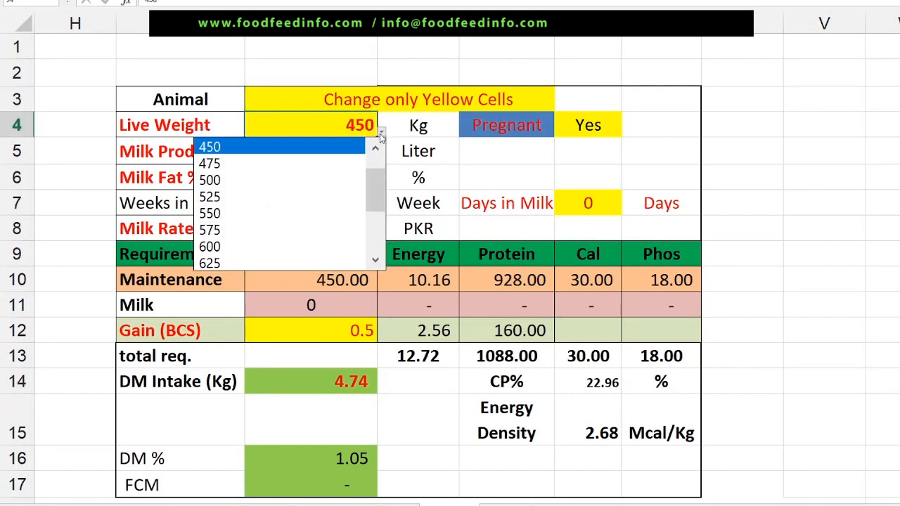
left_click(272, 196)
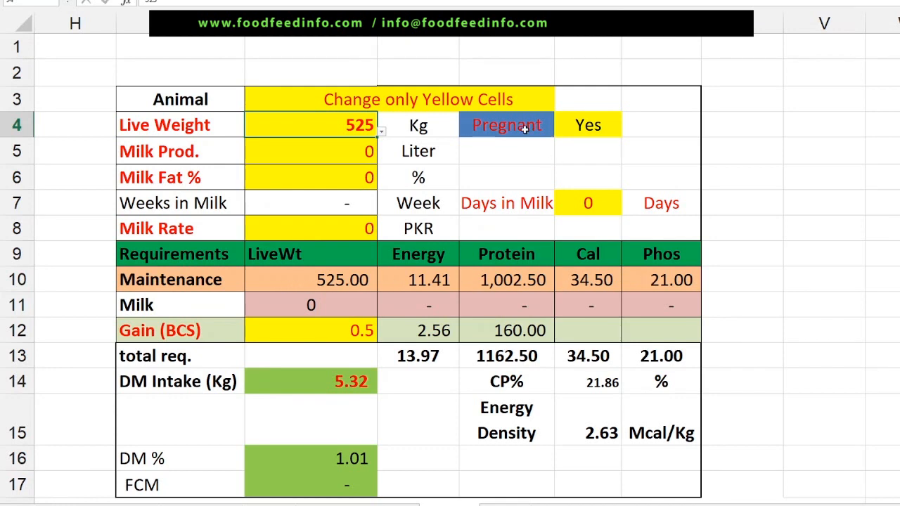
Switch the Pregnant option to No and back to Yes to compare the maintenance requirements.
left_click(611, 125)
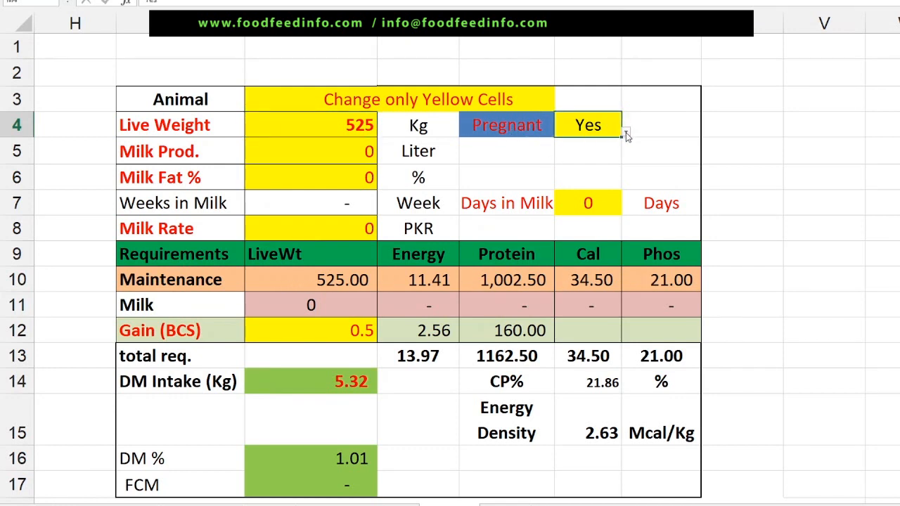
left_click(626, 133)
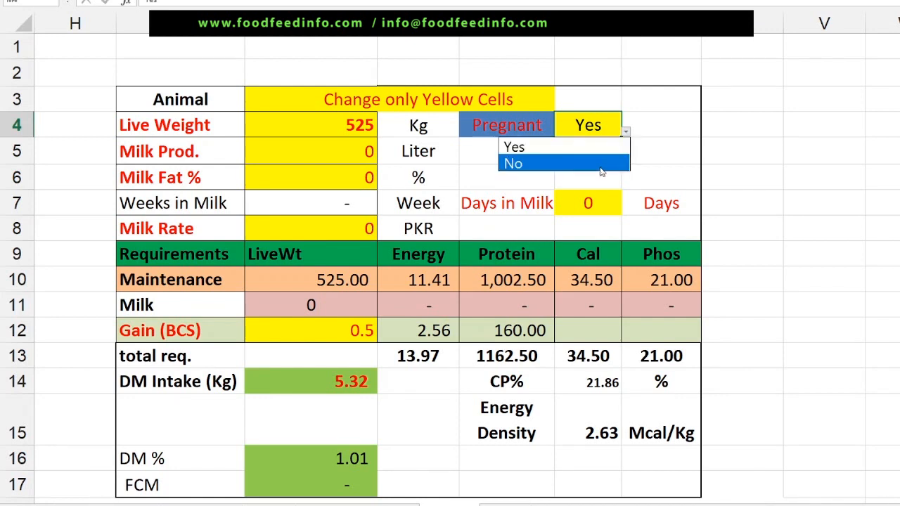
left_click(602, 165)
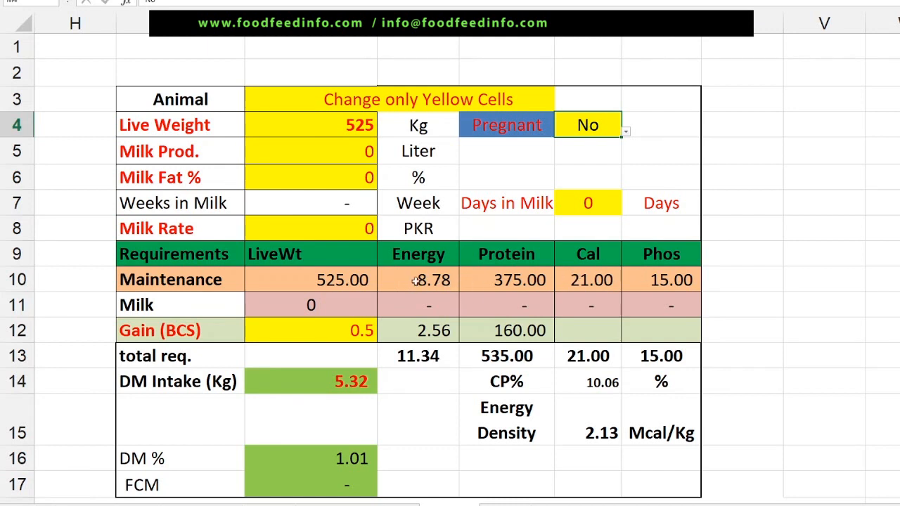
left_click(626, 133)
left_click(596, 146)
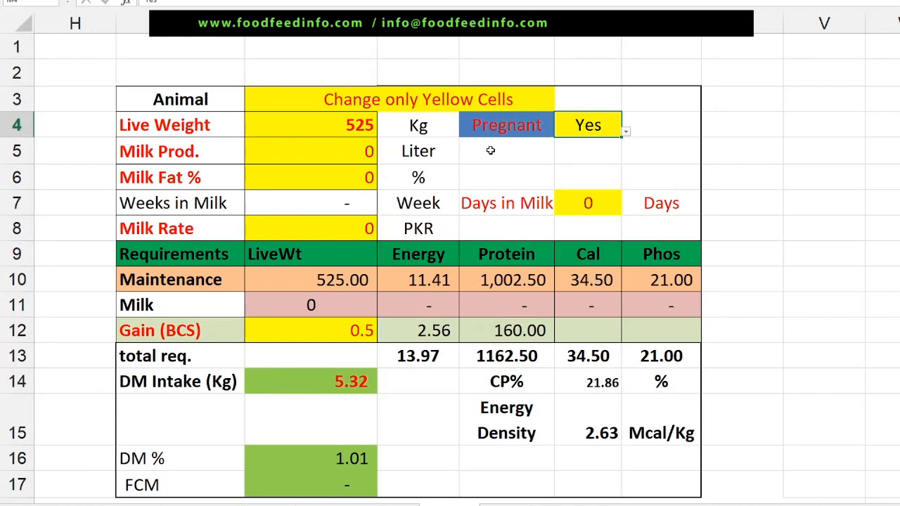
Enter a milk production of 10 liters and a milk fat of 3.5 %.
left_click(334, 153)
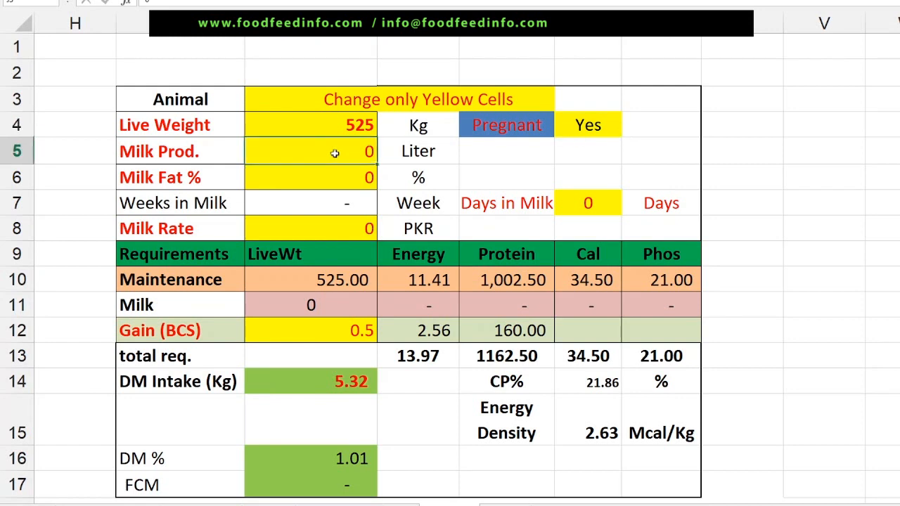
type("10")
key("Return")
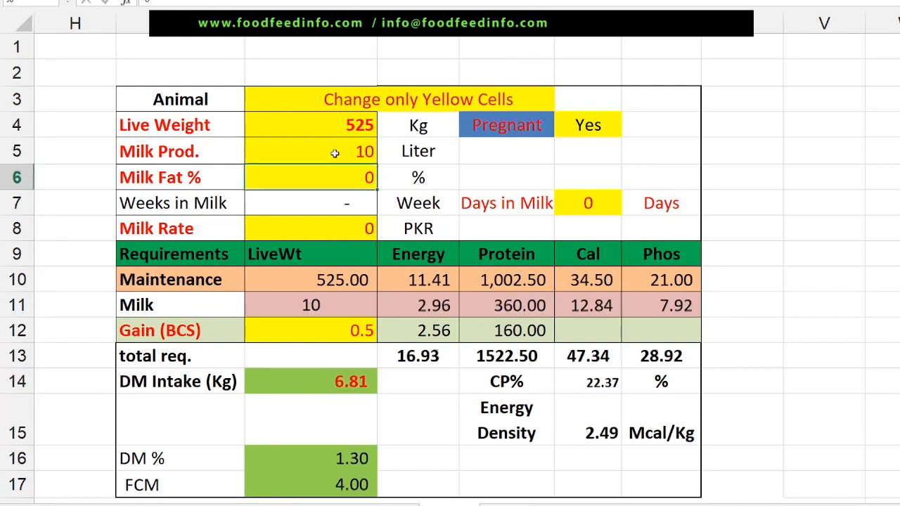
type("3.5")
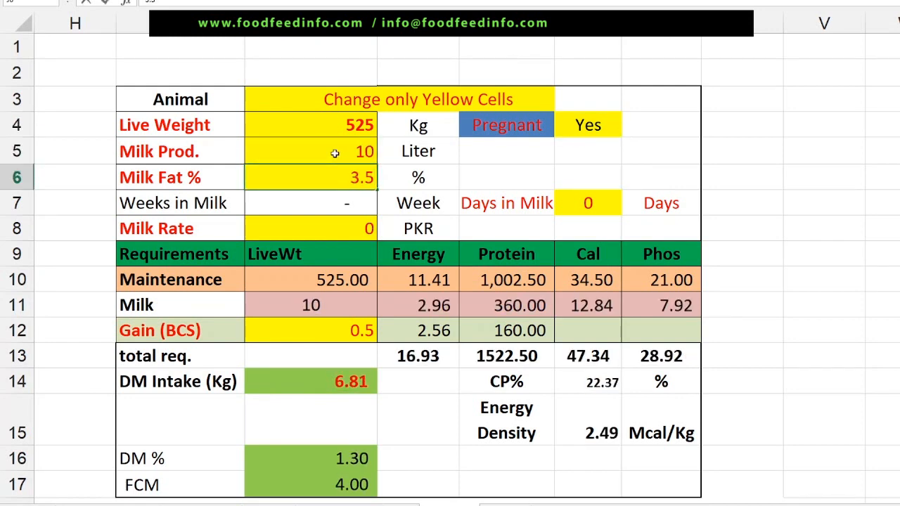
key("Return")
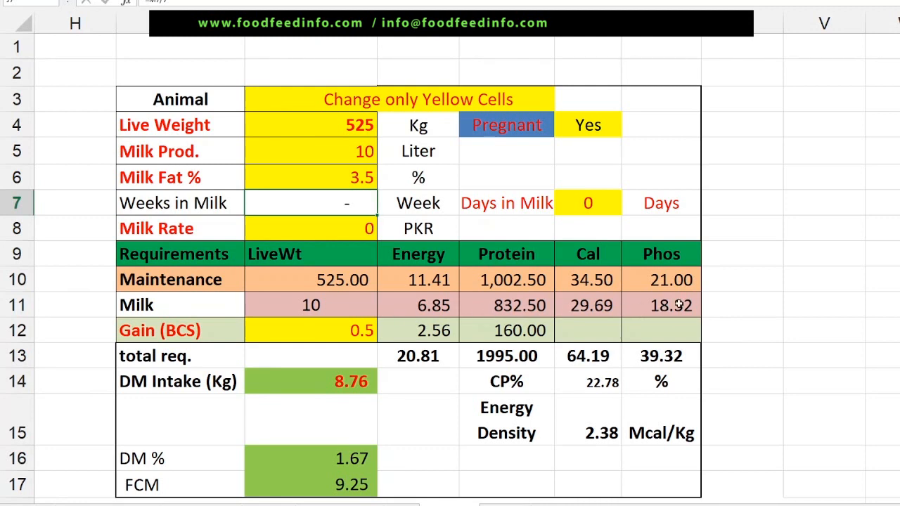
Set the Days in Milk to 120 and the Milk Rate to 180 PKR.
left_click(593, 204)
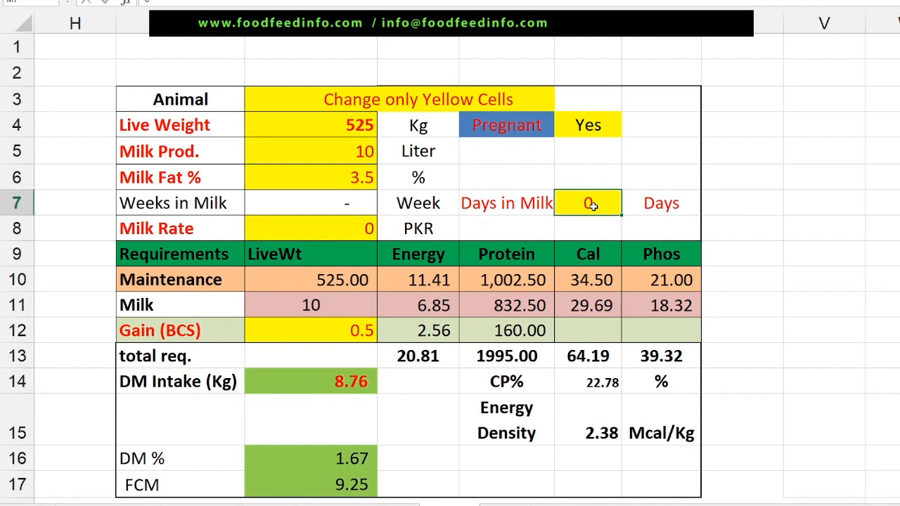
type("120")
key("Return")
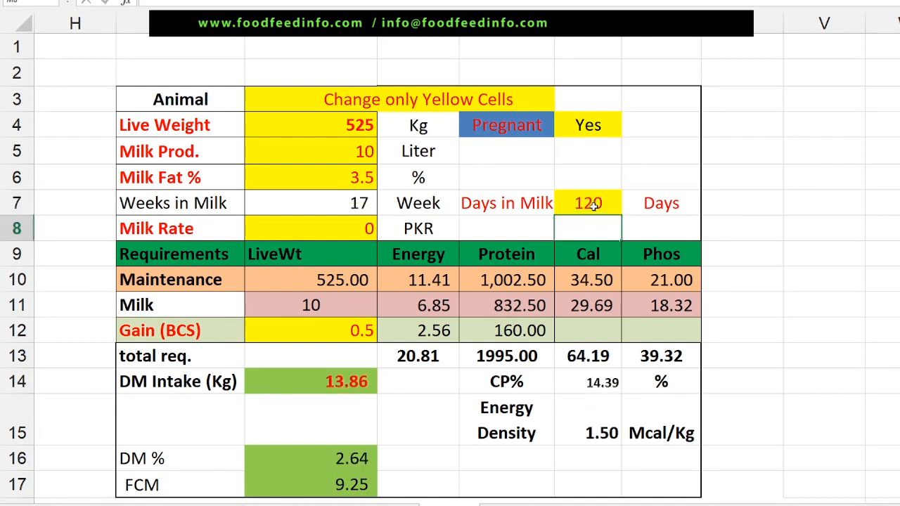
left_click(316, 204)
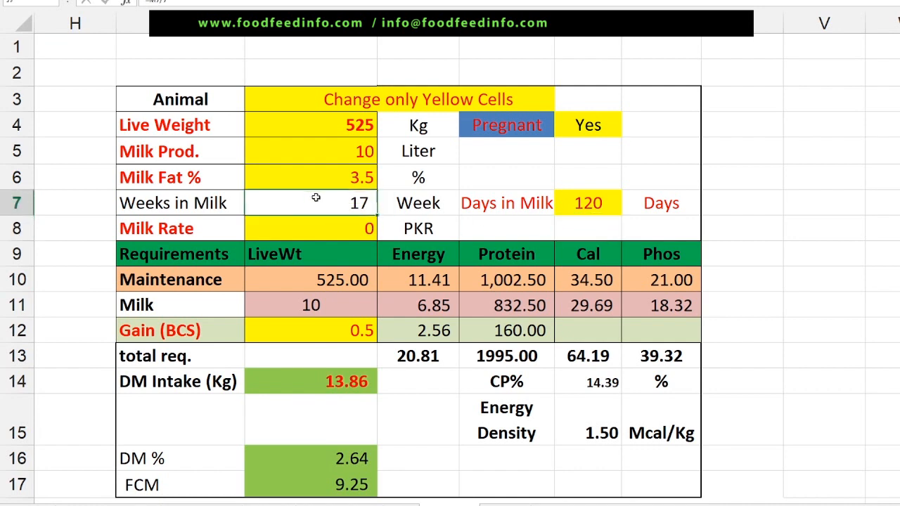
left_click(328, 227)
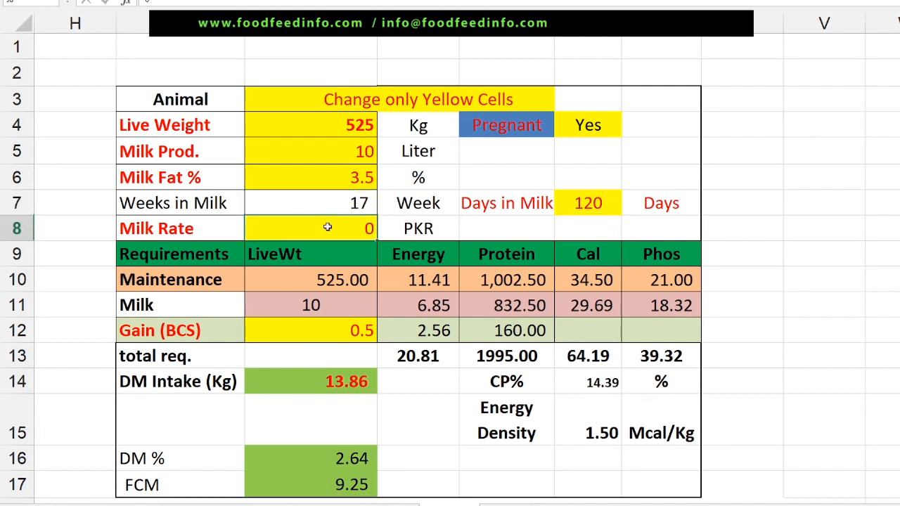
type("180")
key("Return")
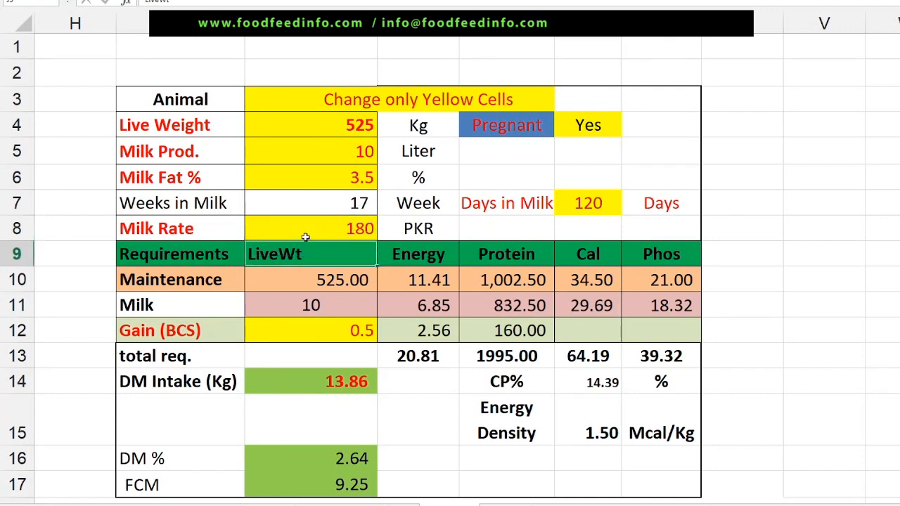
Try a negative body condition change by setting Gain (BCS) to -0.25.
left_click(347, 335)
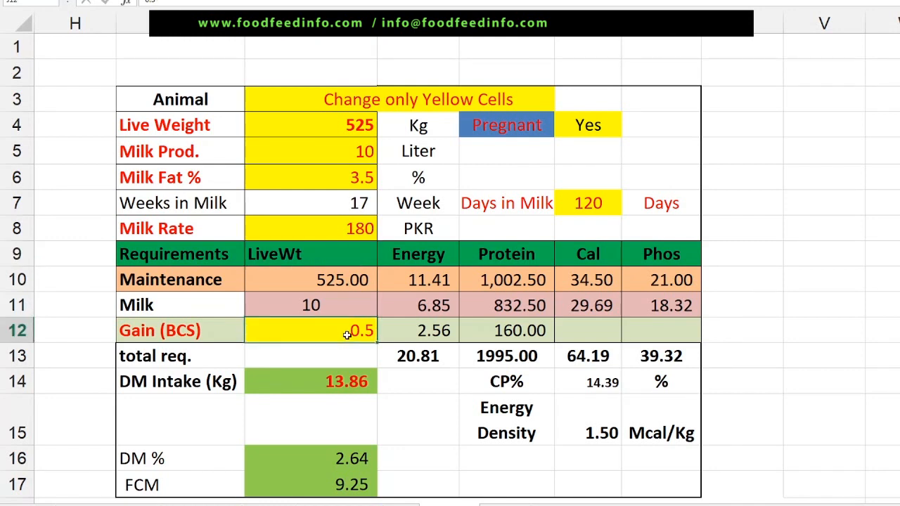
type("-0.25")
key("Return")
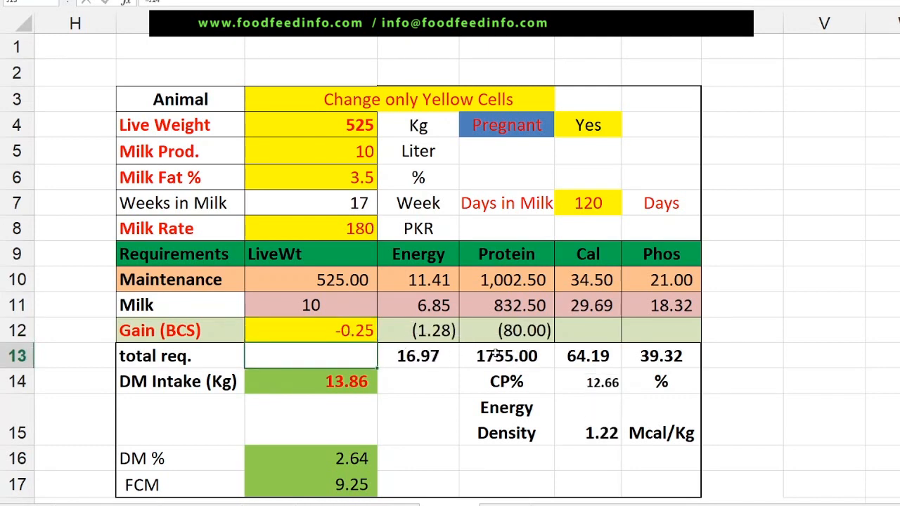
Set Gain (BCS) to 0.25.
left_click(348, 330)
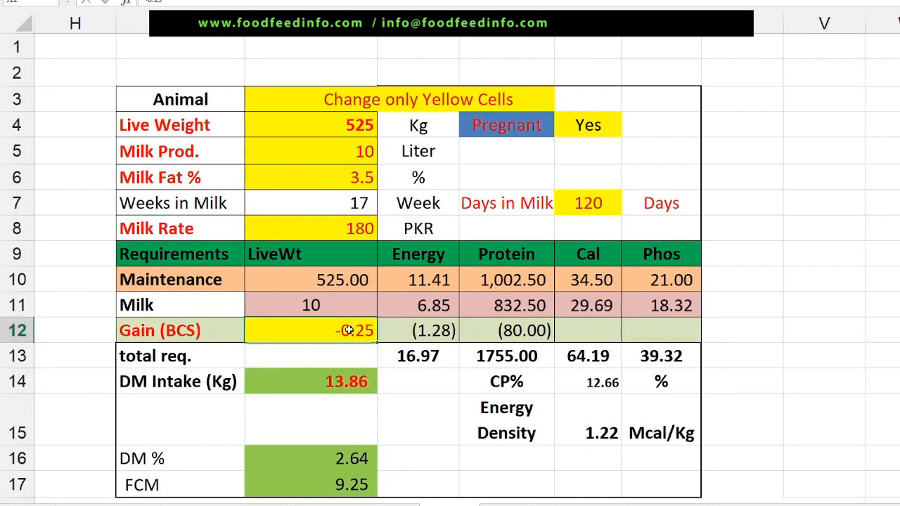
type("1.25")
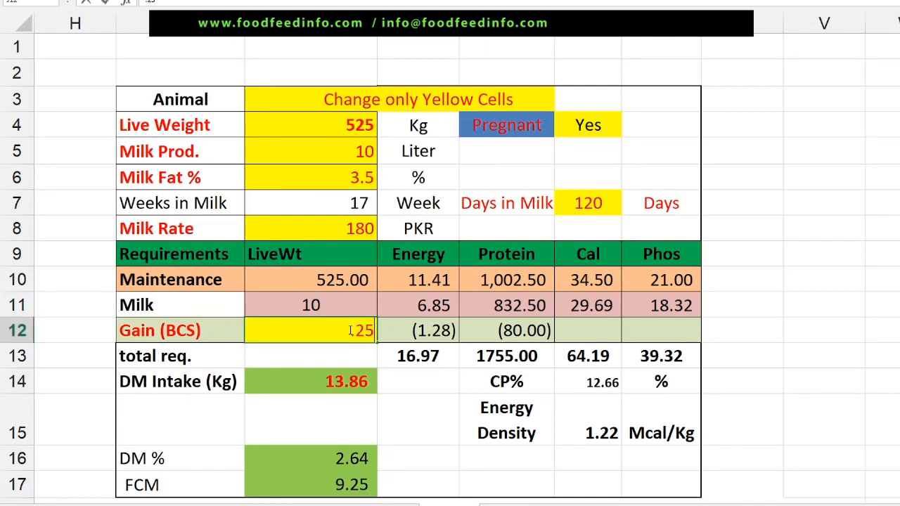
key("Return")
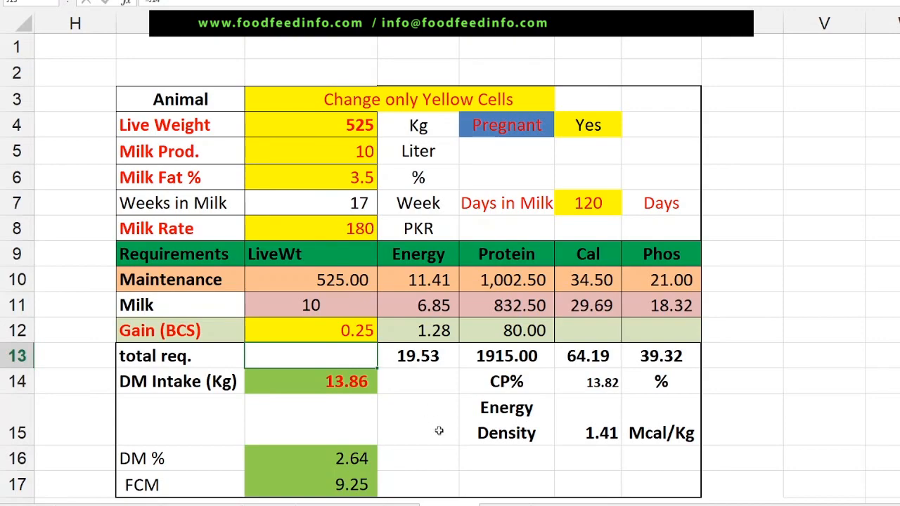
Open the feed stuffs sheet and examine the listed ingredients with their nutrient composition.
left_click(485, 504)
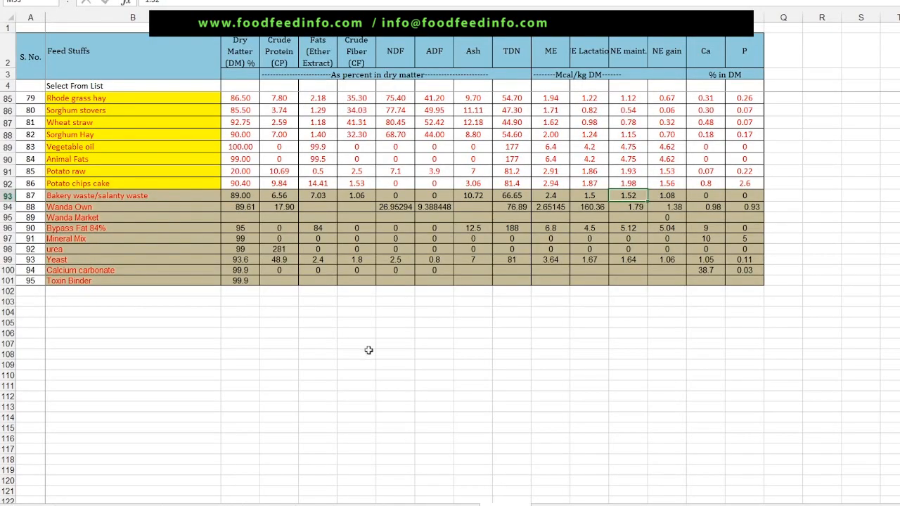
scroll(367, 350, "up", 3)
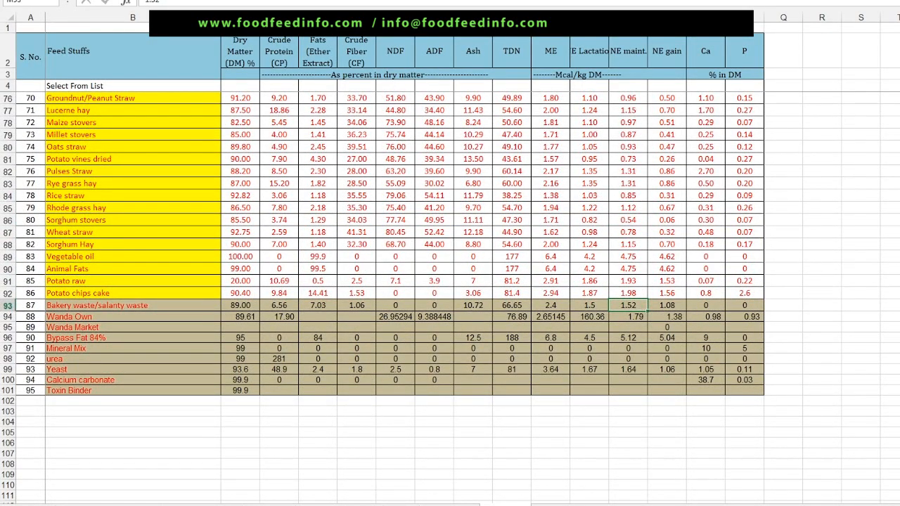
scroll(450, 260, "up", 2)
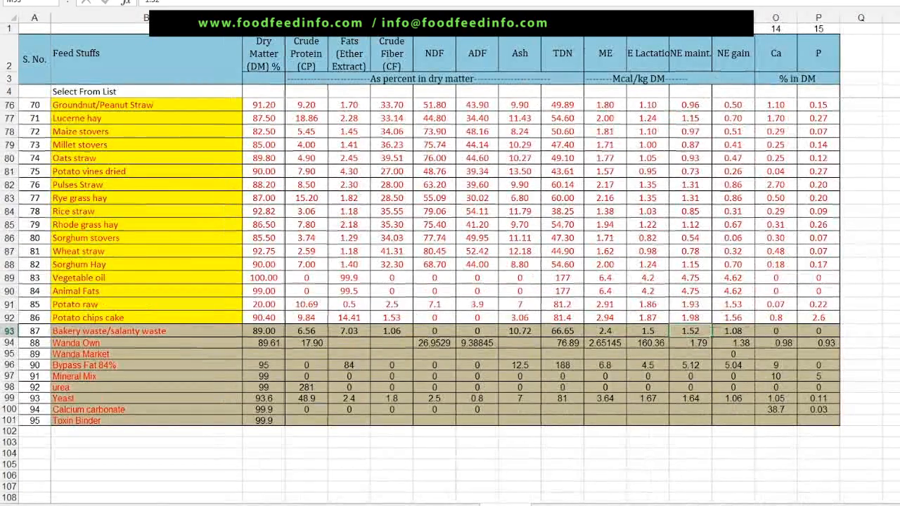
scroll(450, 260, "up", 4)
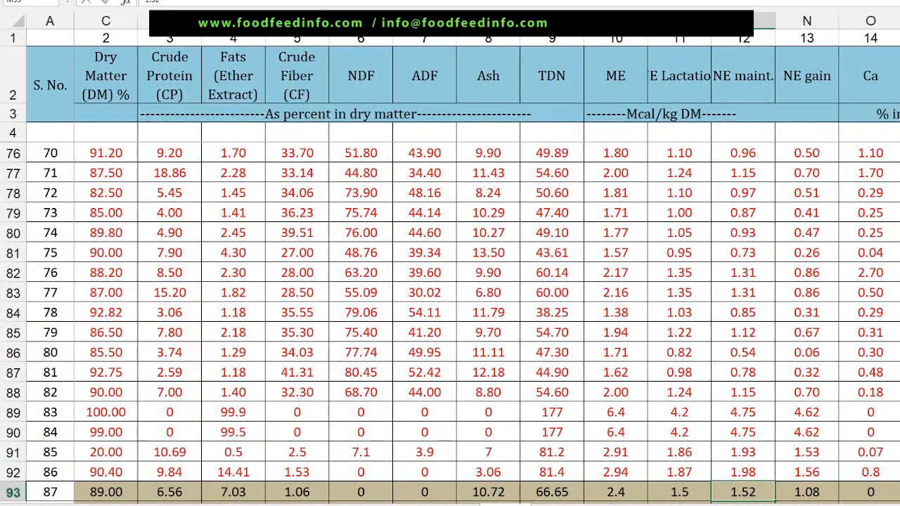
scroll(450, 281, "left", 3)
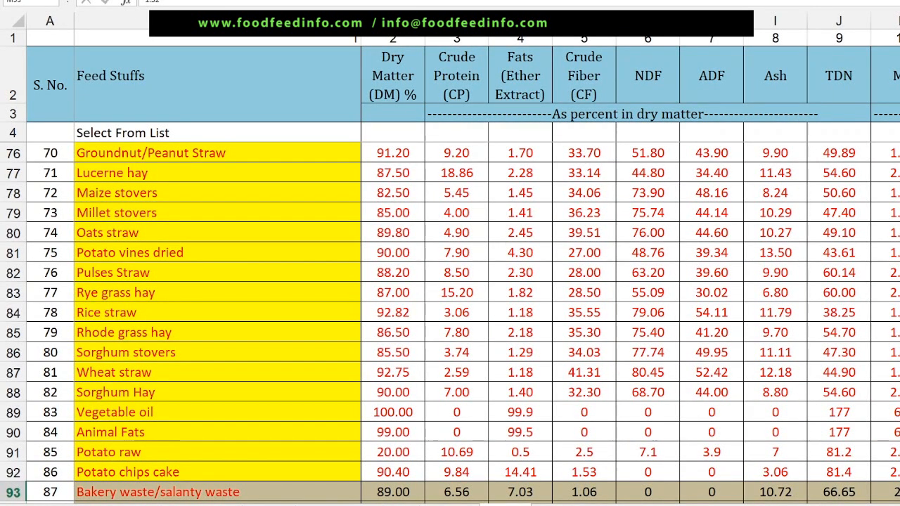
scroll(450, 323, "up", 18)
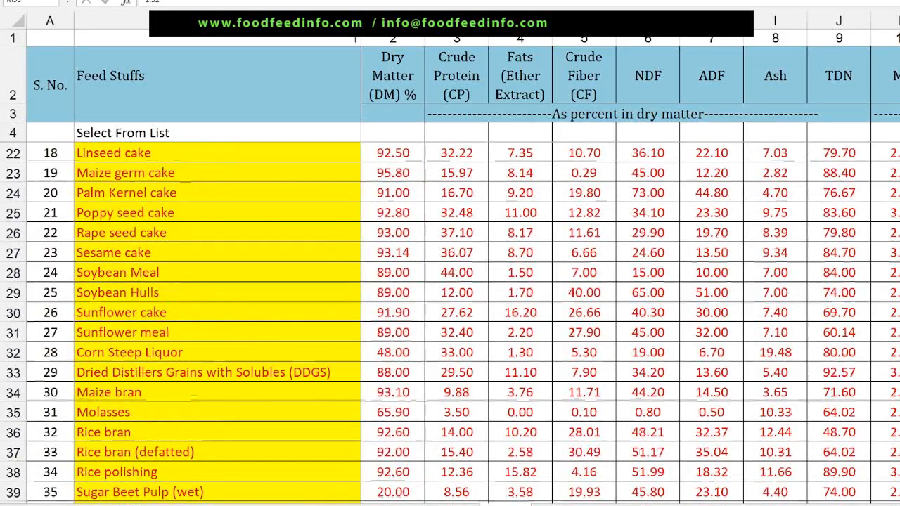
scroll(450, 323, "down", 7)
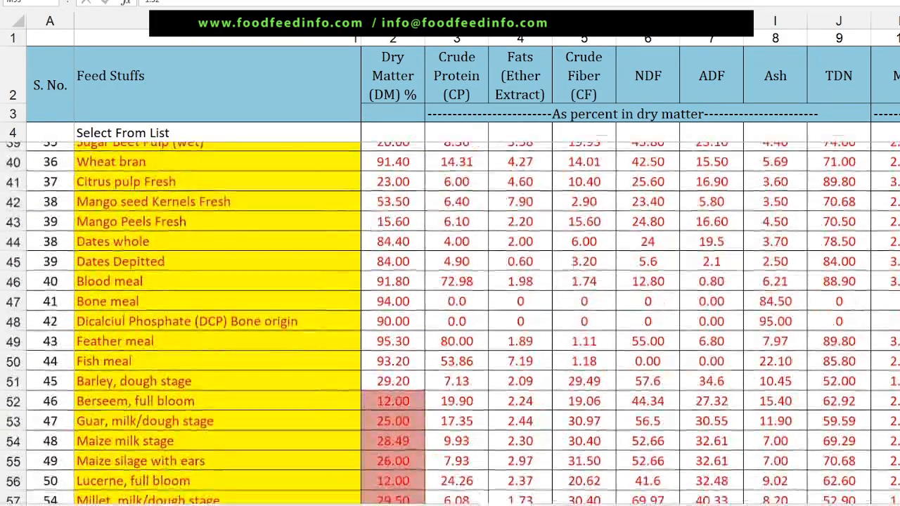
scroll(450, 324, "down", 3)
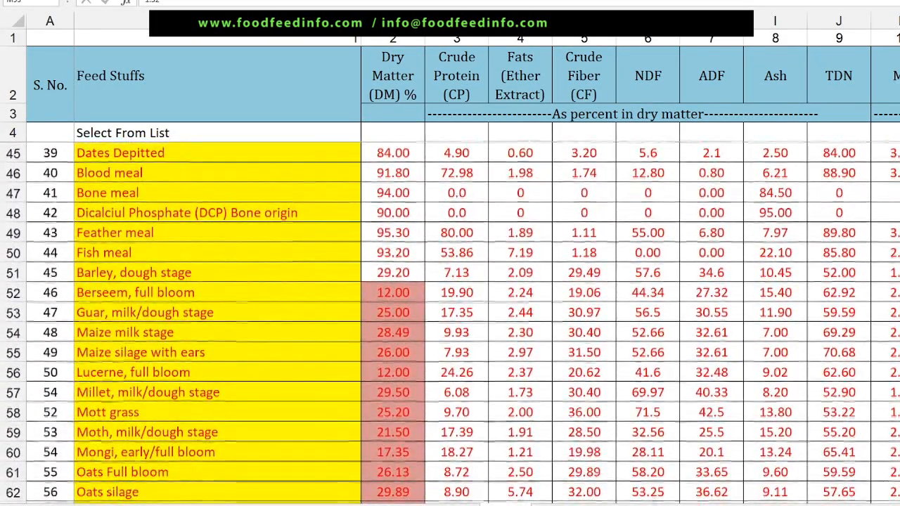
scroll(450, 324, "down", 11)
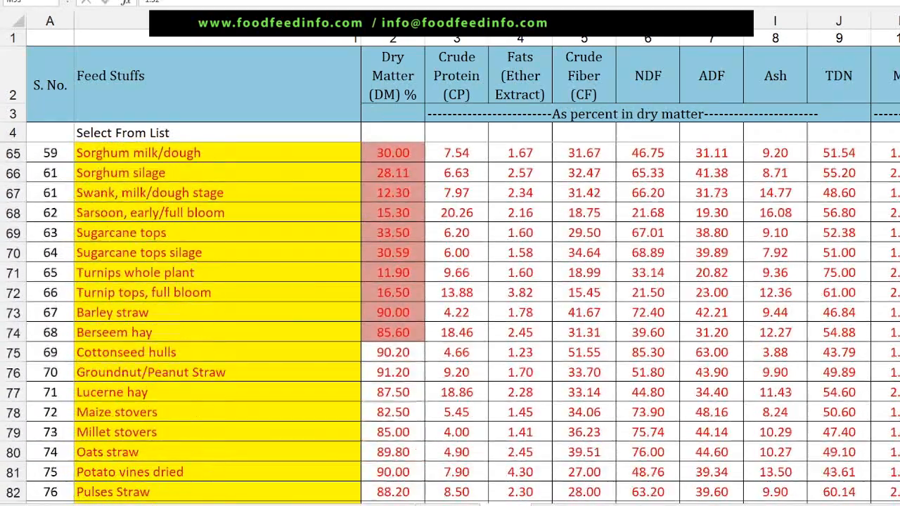
scroll(451, 323, "down", 3)
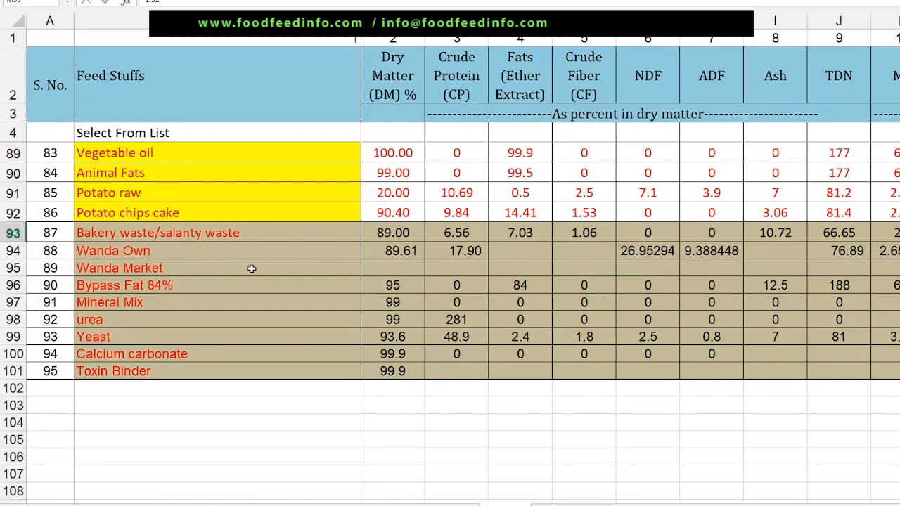
Select the nutrient cells of the Wanda Market row, followed by its name cell, to review that entry.
left_click_drag(436, 269, 883, 269)
left_click_drag(373, 268, 897, 268)
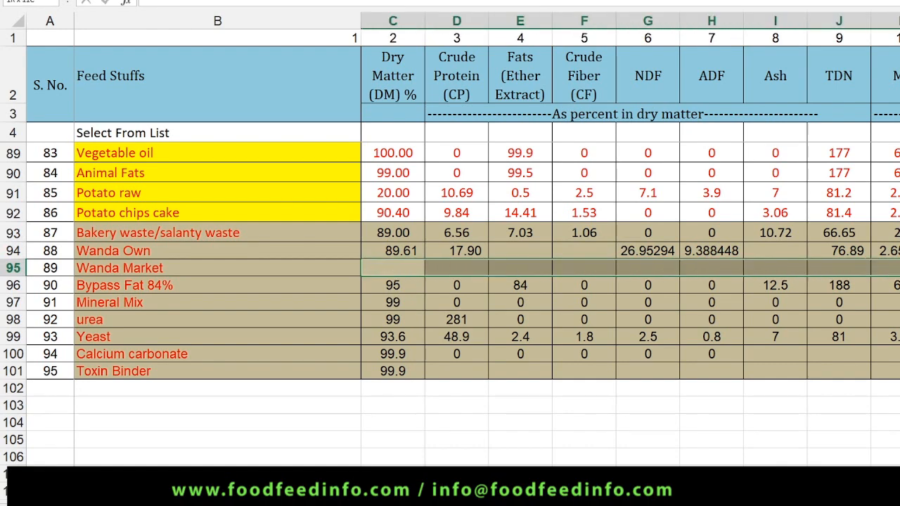
left_click(318, 271)
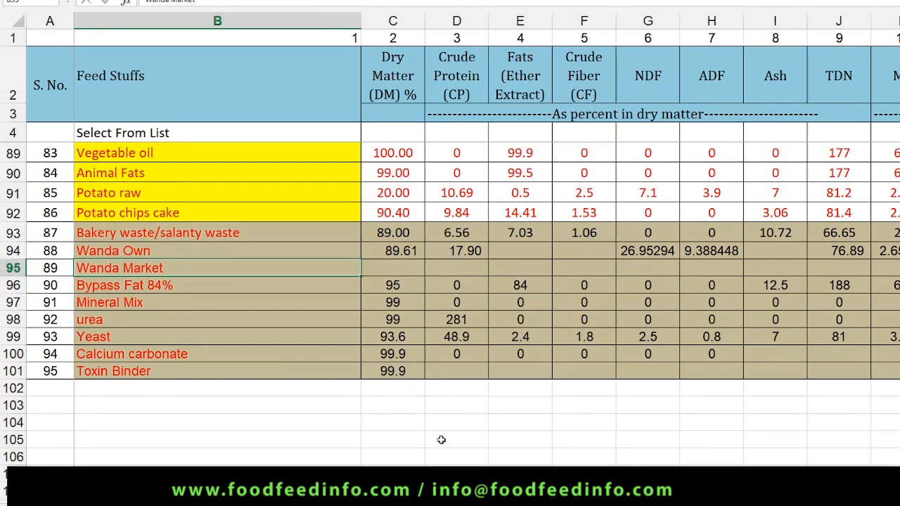
Open the ration formulation sheet with the ingredient inclusion amounts and unit prices.
left_click(309, 501)
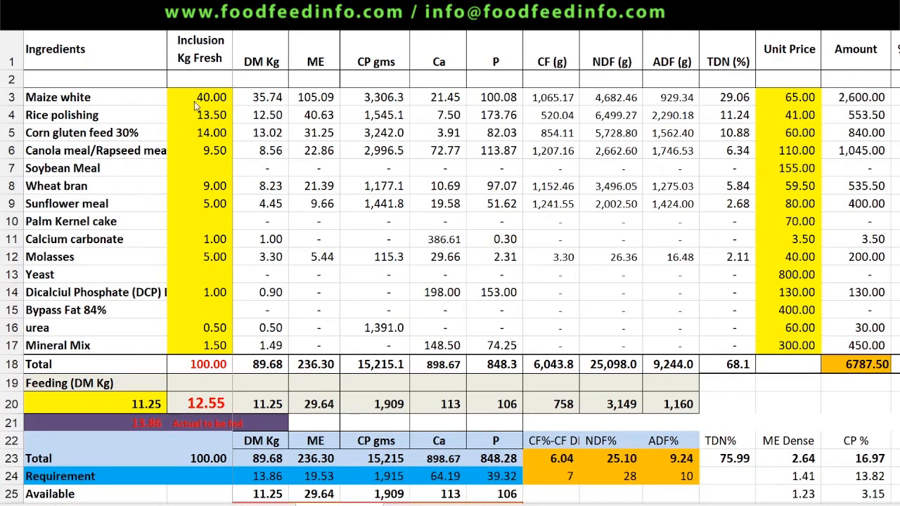
type("=C24")
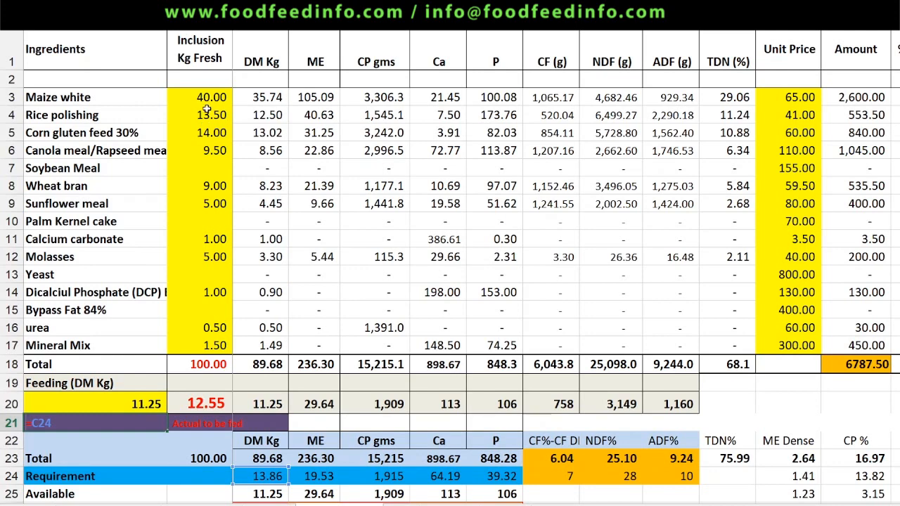
left_click(134, 97)
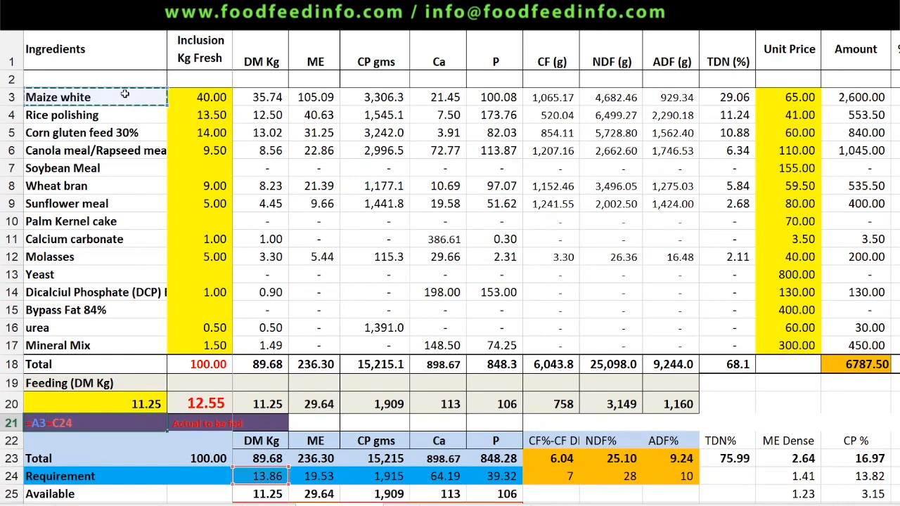
left_click(152, 116)
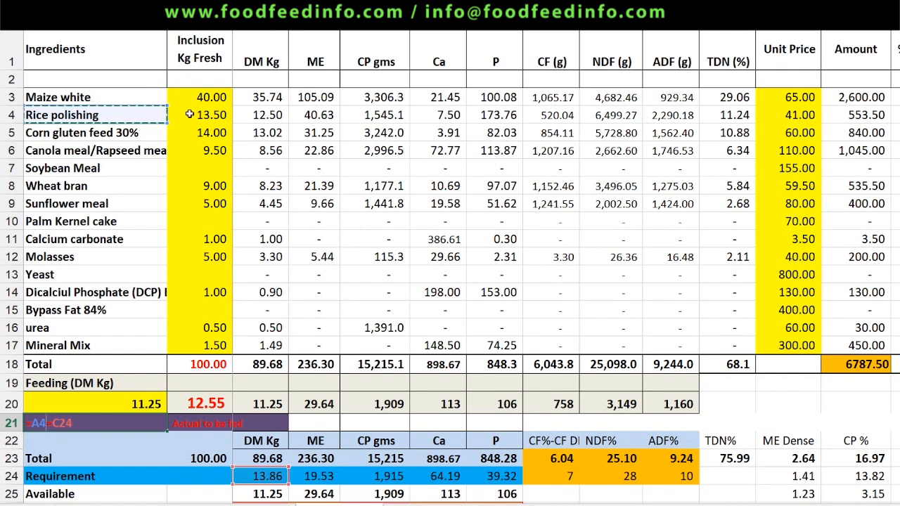
left_click(188, 115)
key("Return")
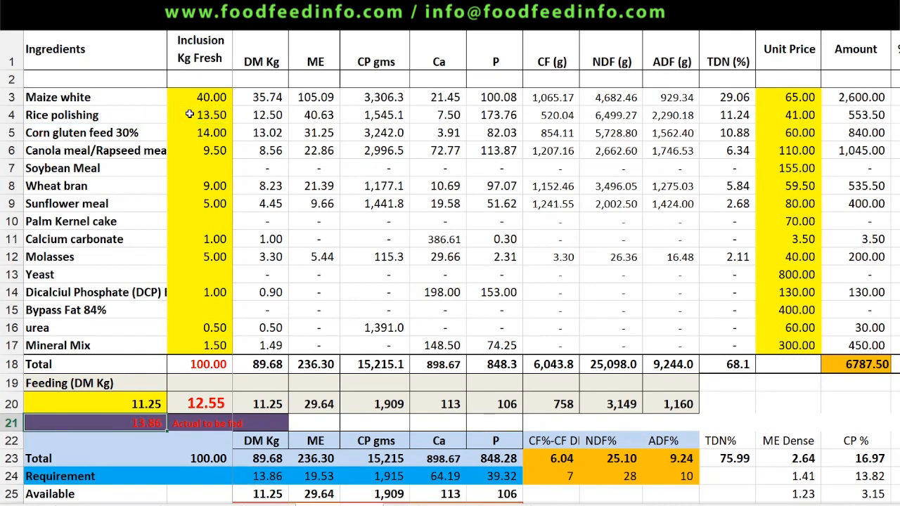
Change the first ingredient of the ration from white maize to Maize (yellow).
left_click(147, 97)
left_click(174, 103)
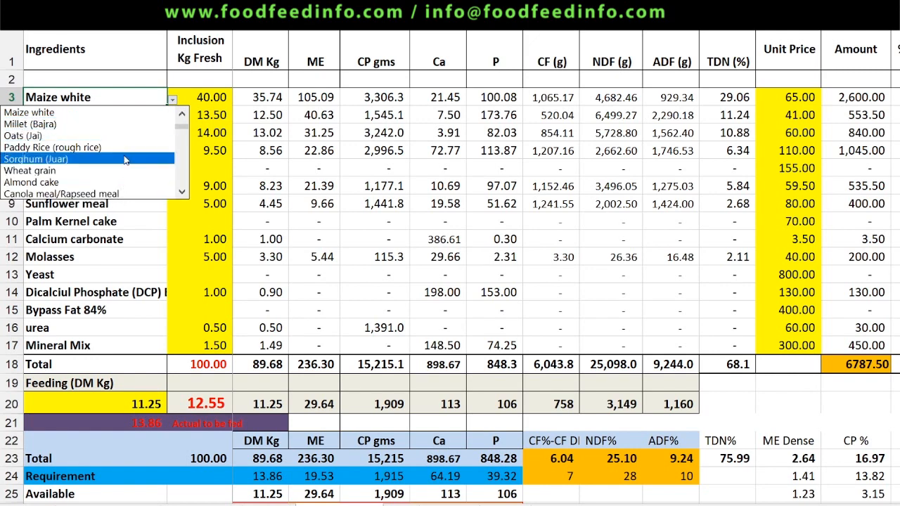
left_click(183, 116)
left_click(183, 116)
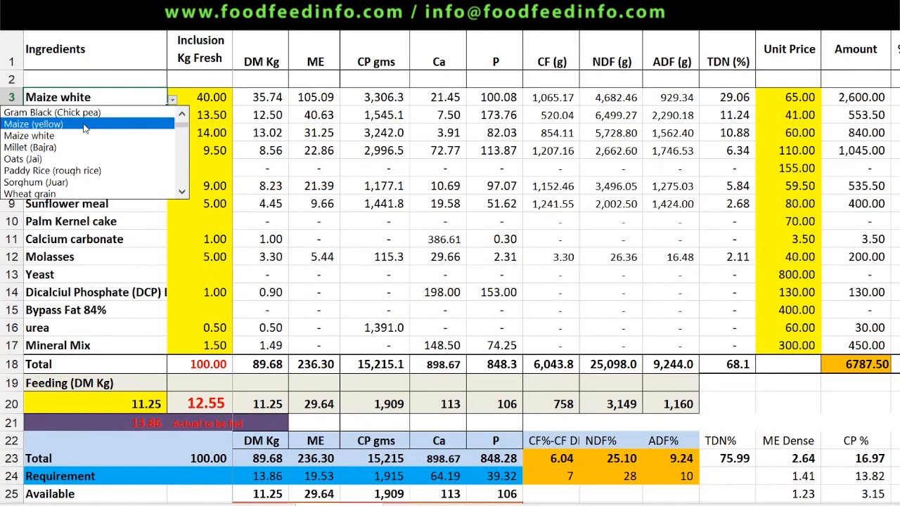
left_click(34, 126)
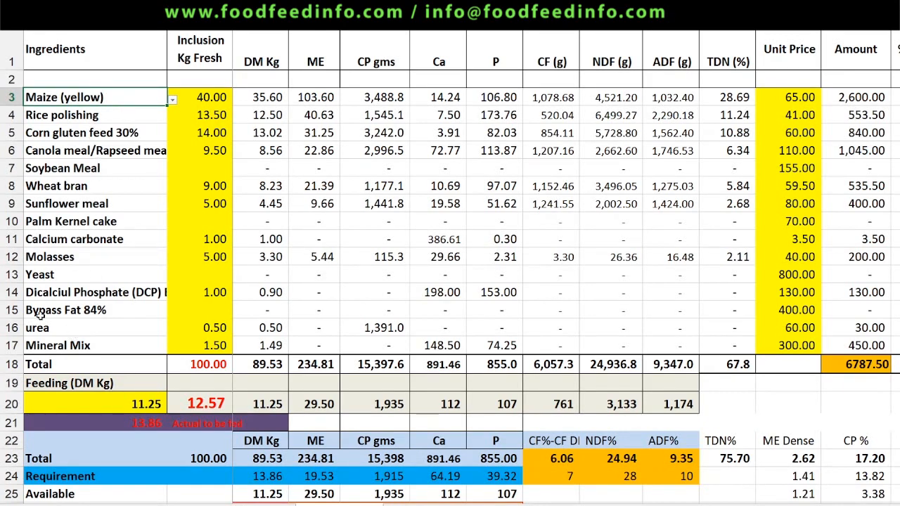
Open the ingredient choices for row 16 and pick urea as its ingredient.
left_click(74, 329)
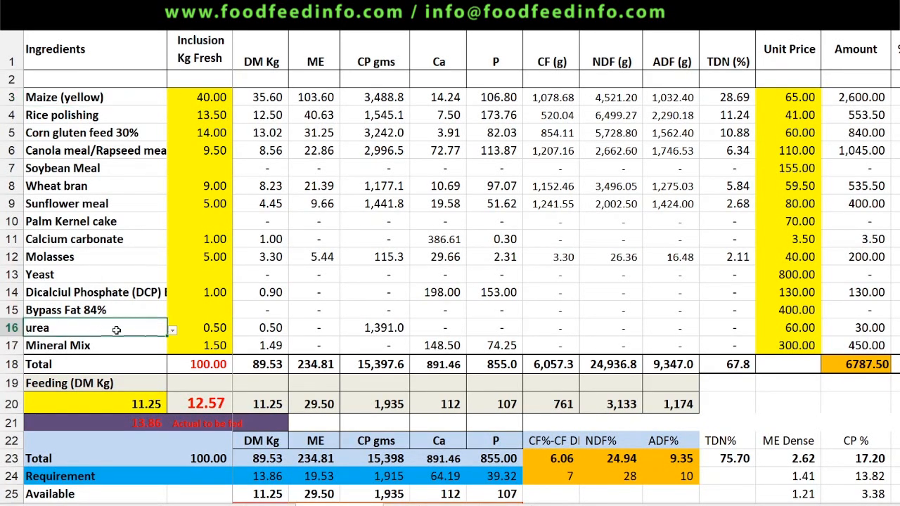
left_click(172, 332)
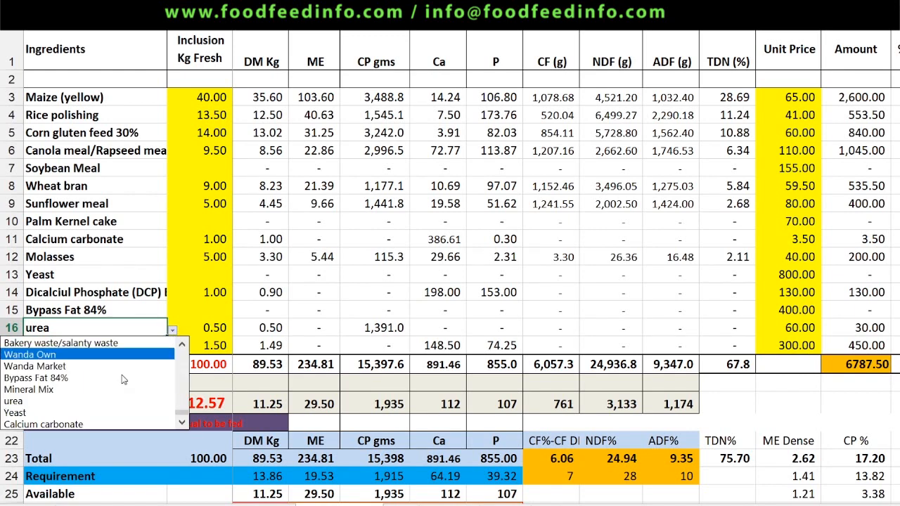
left_click(89, 407)
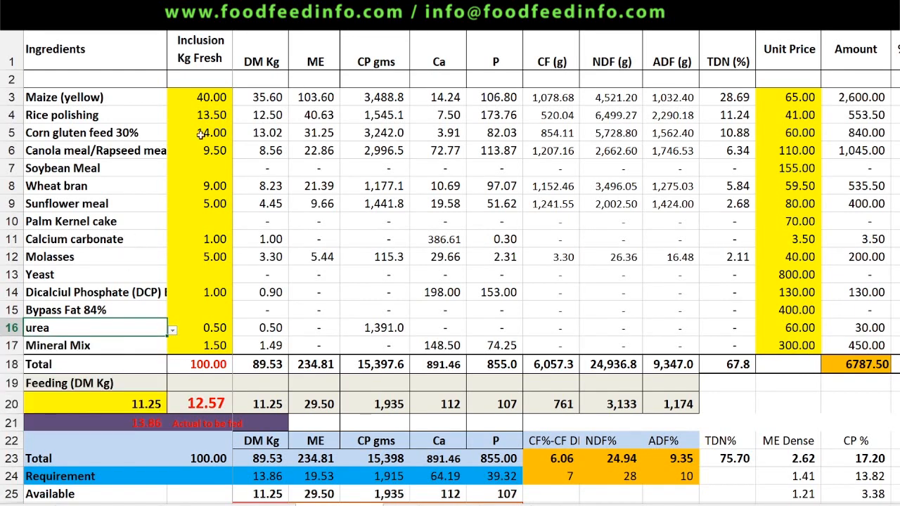
Examine the inclusion amounts of all ingredients, the maize and corn gluten feed unit prices, and the inclusion total.
left_click_drag(201, 102, 200, 341)
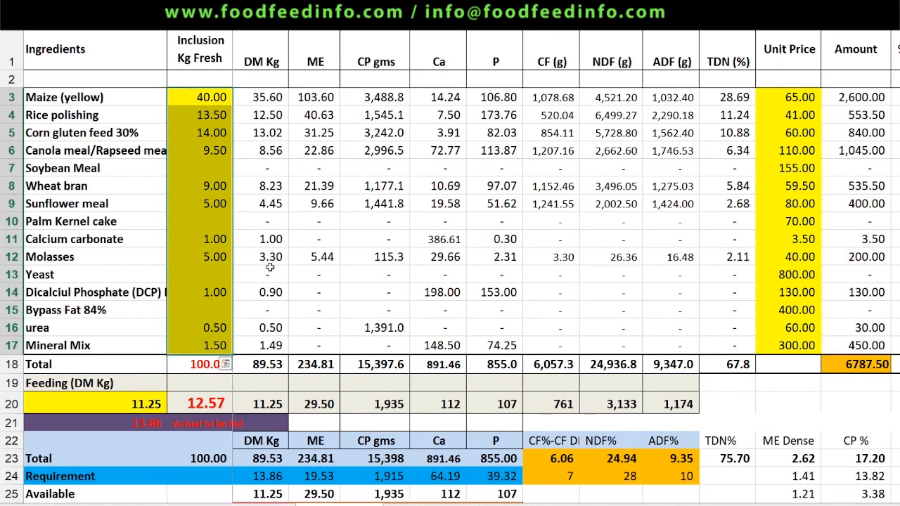
left_click(190, 98)
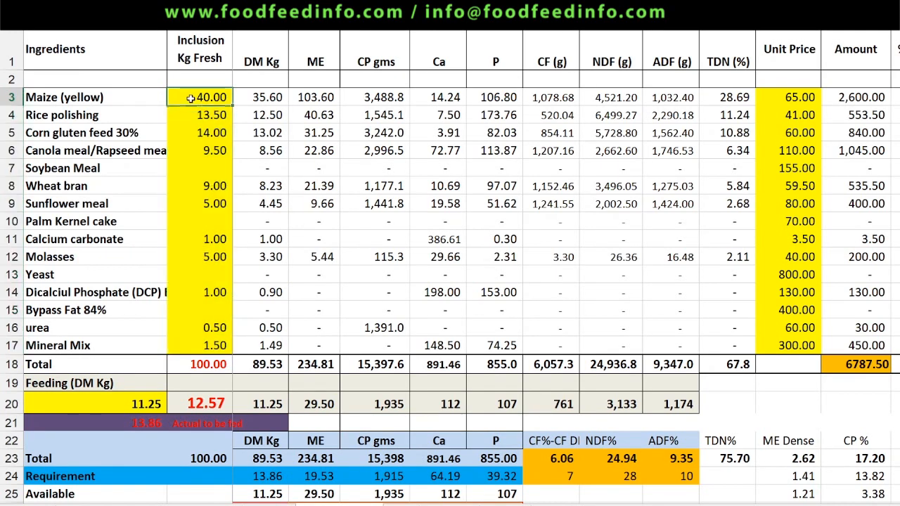
left_click(188, 116)
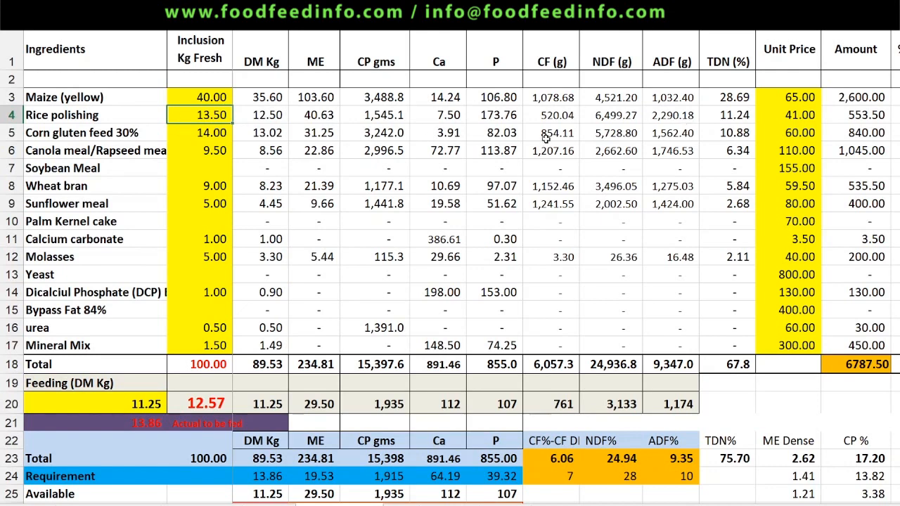
double_click(780, 97)
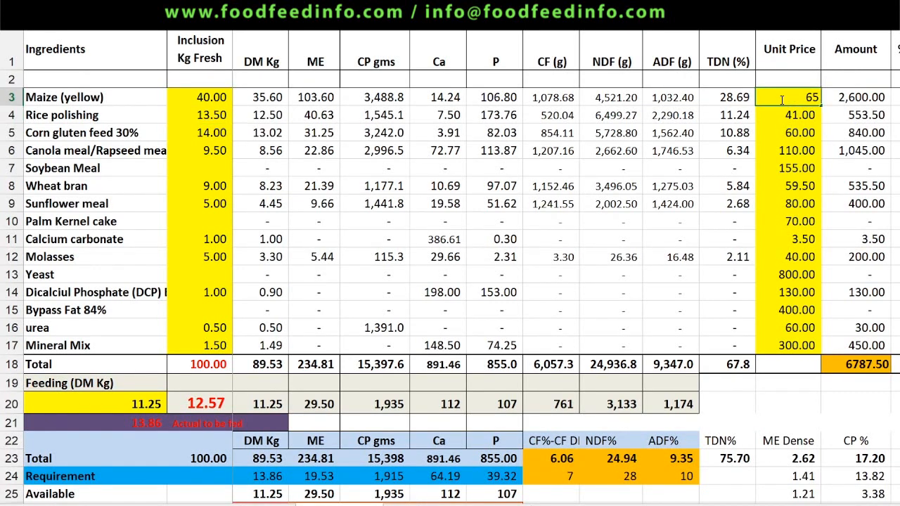
left_click(786, 133)
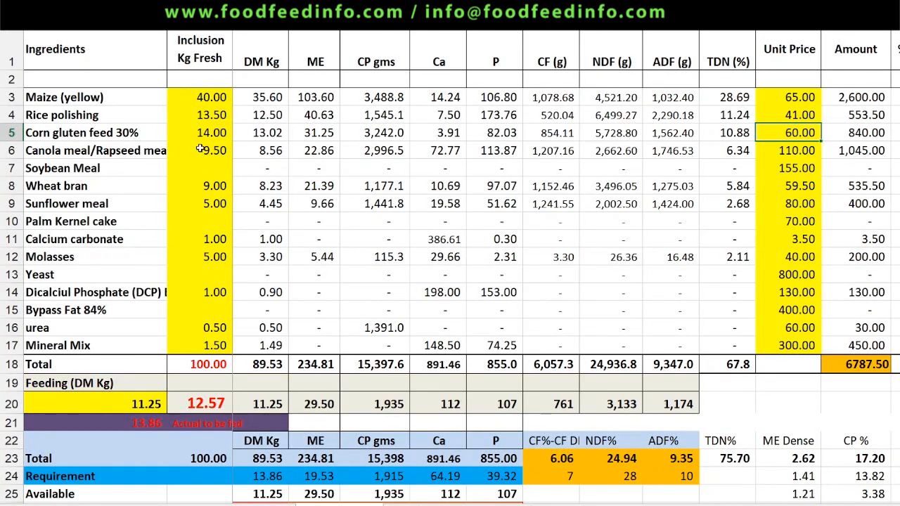
left_click_drag(200, 97, 196, 350)
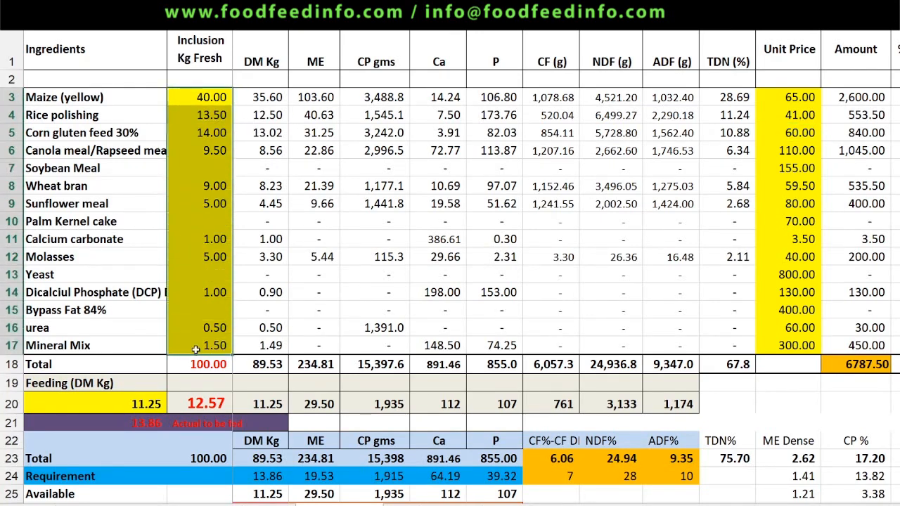
left_click(194, 366)
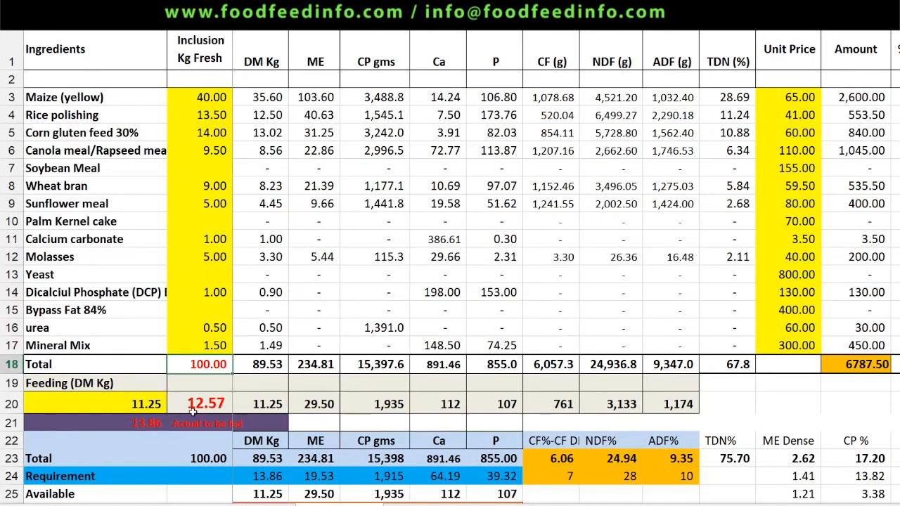
Set the Feeding (DM Kg) amount to 5 after checking the dry matter requirement and difference rows.
left_click(137, 425)
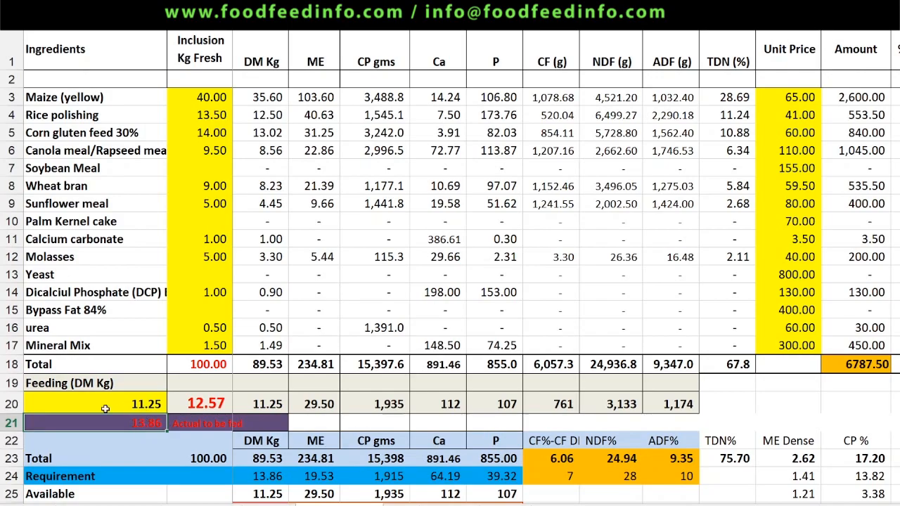
scroll(153, 408, "down", 1)
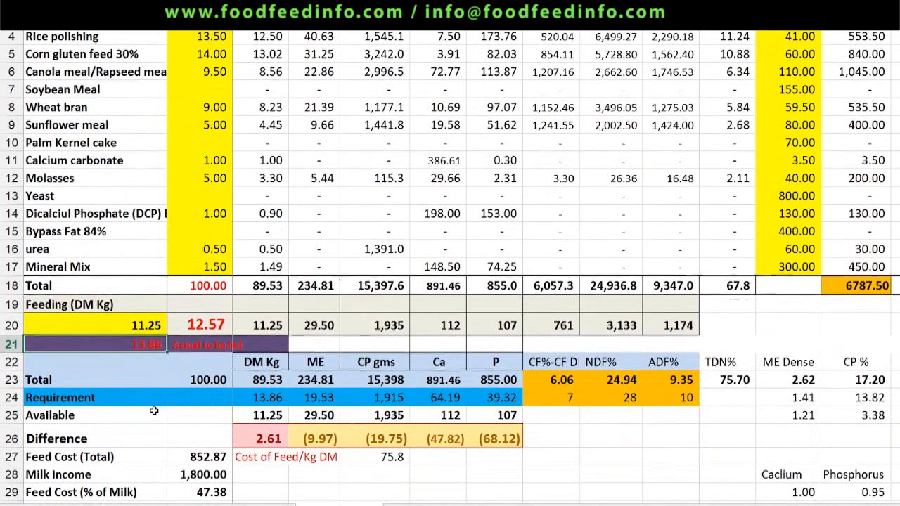
scroll(149, 365, "up", 1)
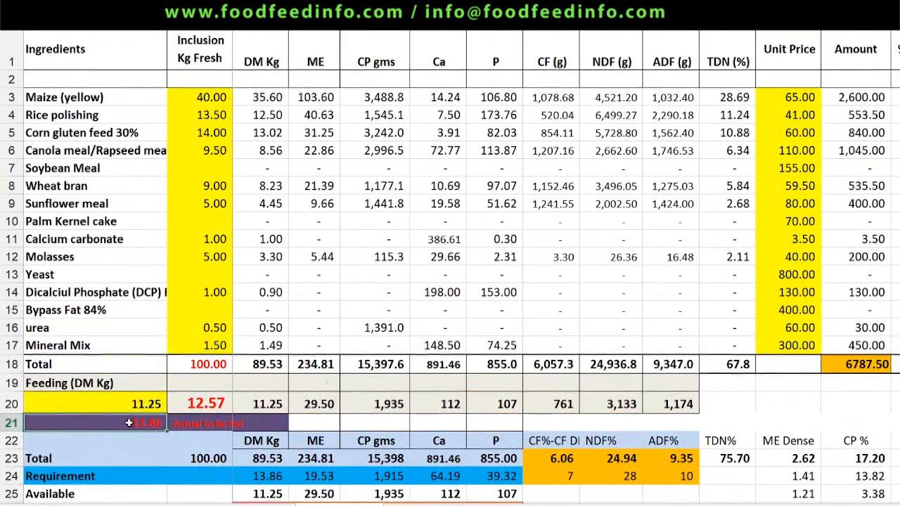
left_click(127, 402)
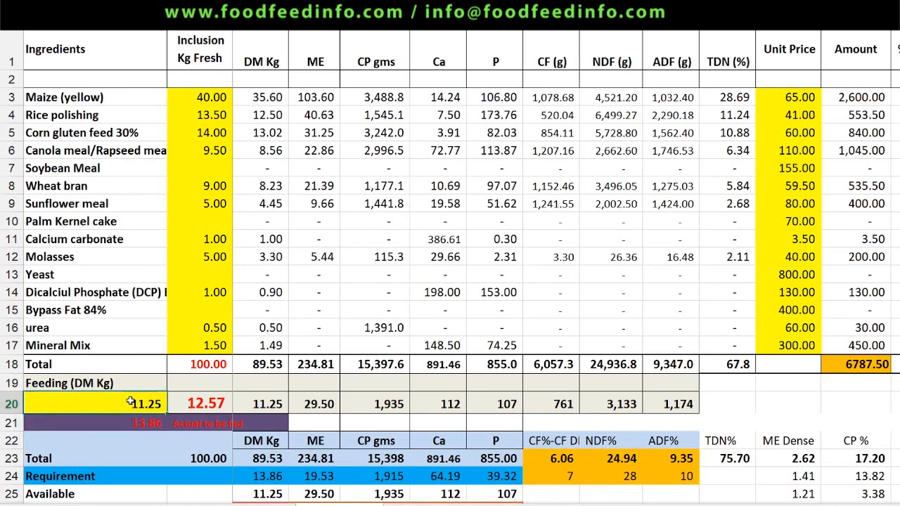
type("5")
key("Return")
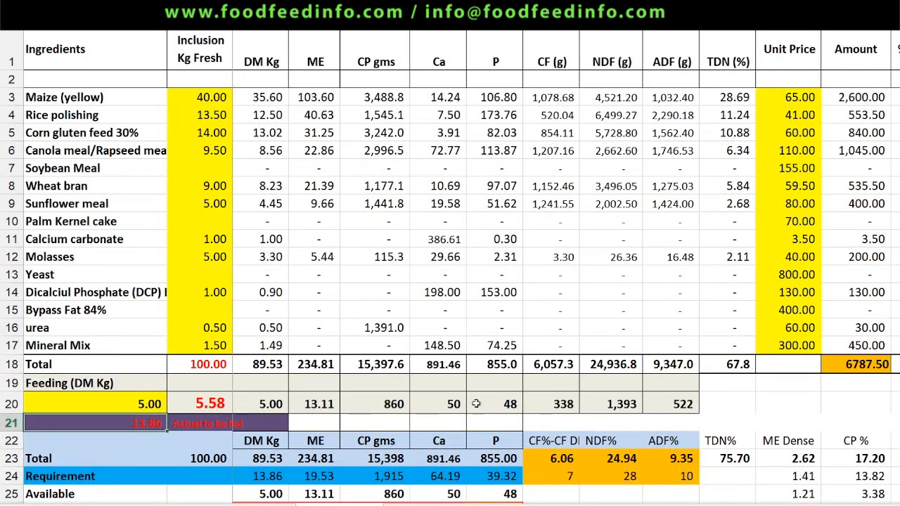
Review the nutrient differences and set the inclusion of dicalcium phosphate (DCP) to 0.75 kg.
scroll(281, 406, "down", 1)
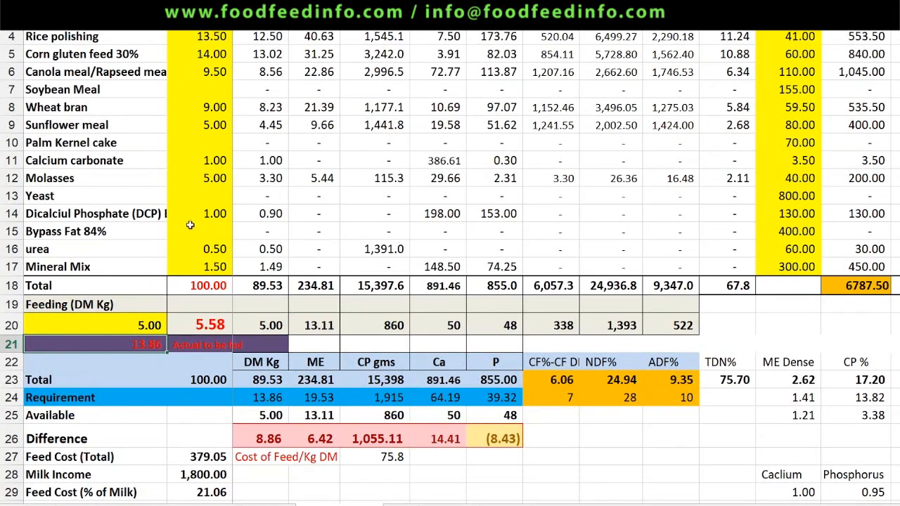
scroll(191, 225, "up", 1)
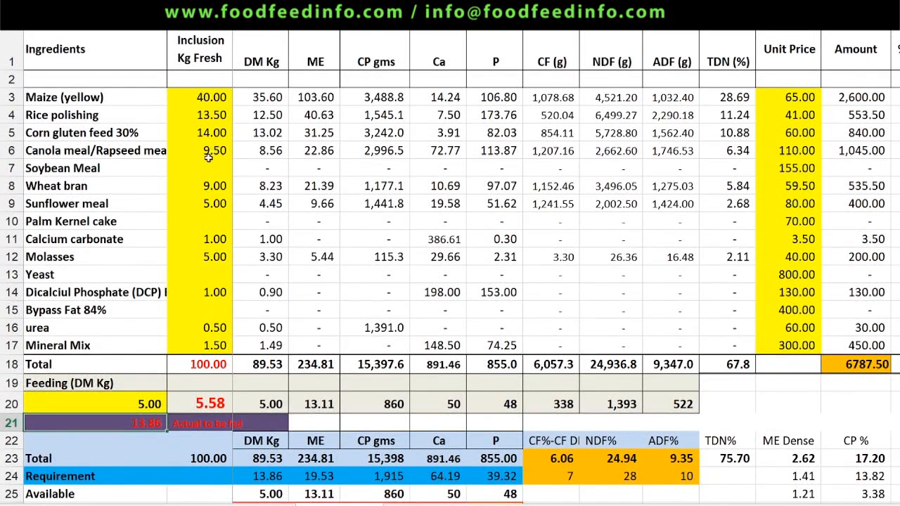
scroll(206, 280, "down", 1)
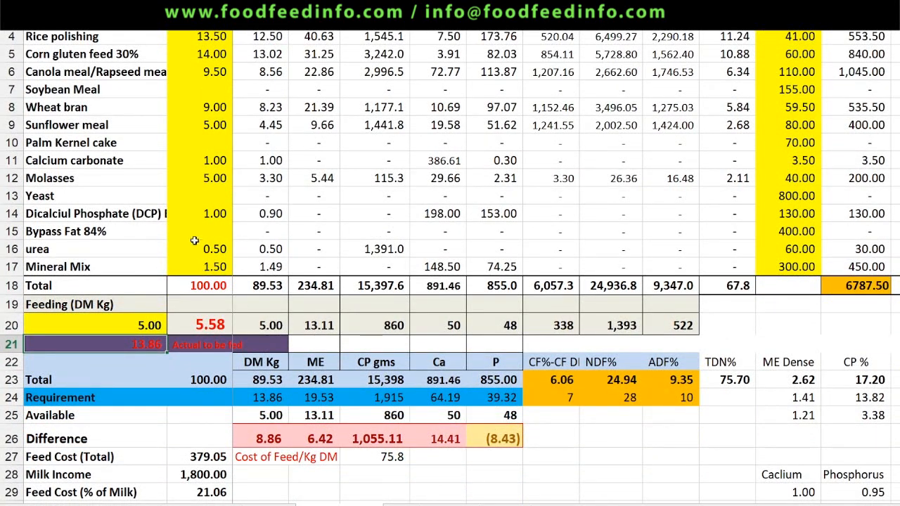
left_click(192, 215)
key("BackSpace")
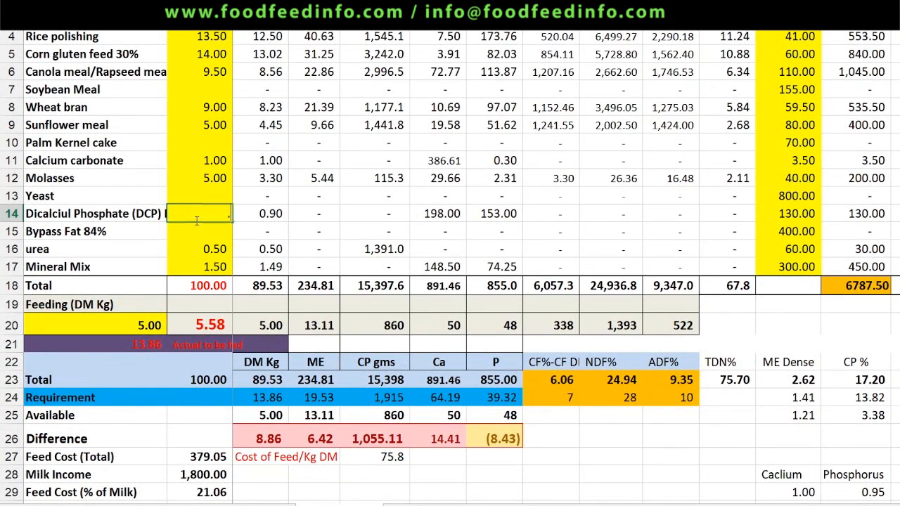
key("Up")
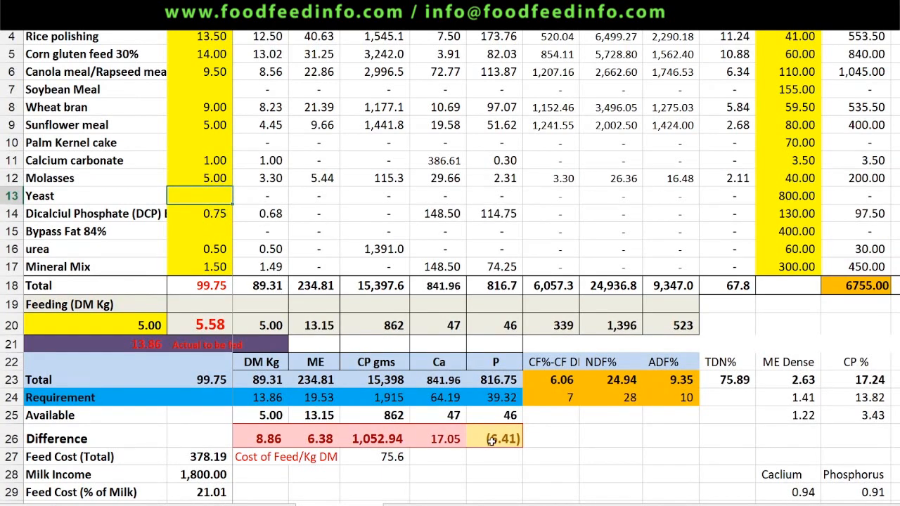
Clear the inclusion amount of dicalcium phosphate (DCP) to leave it out of the ration.
left_click(201, 212)
key("BackSpace")
key("Up")
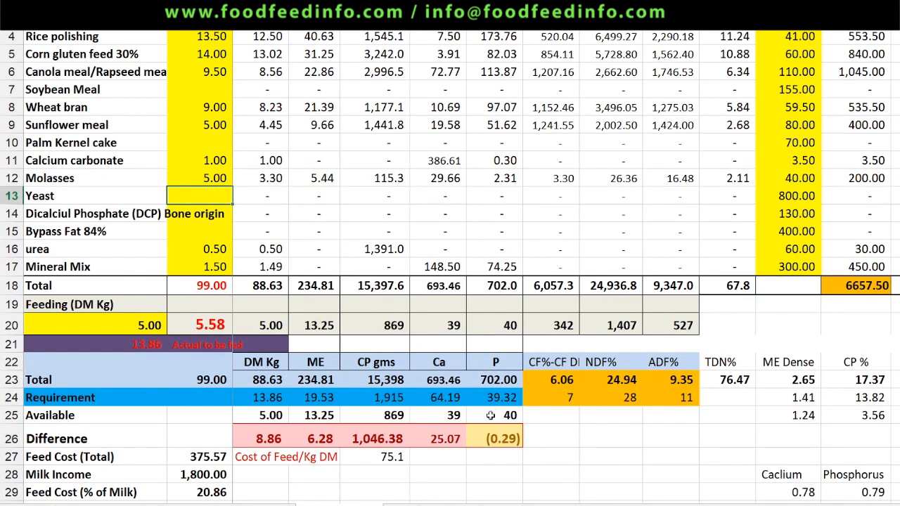
Try a dicalcium phosphate (DCP) inclusion of 2 kg and undo that entry.
left_click(202, 213)
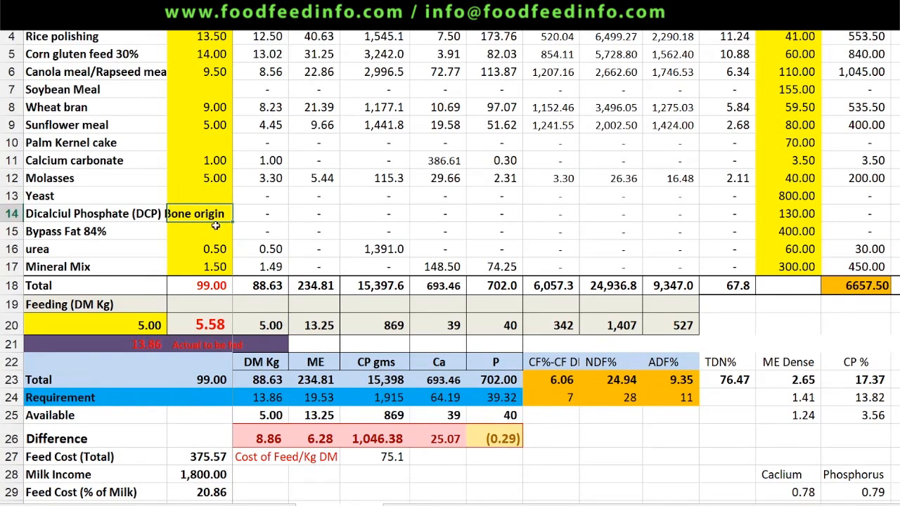
type("2")
key("Up")
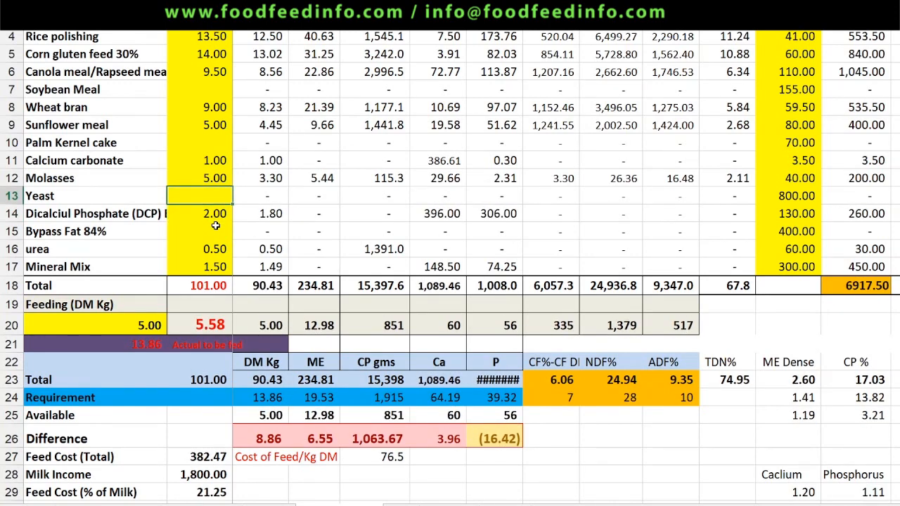
left_click(205, 215)
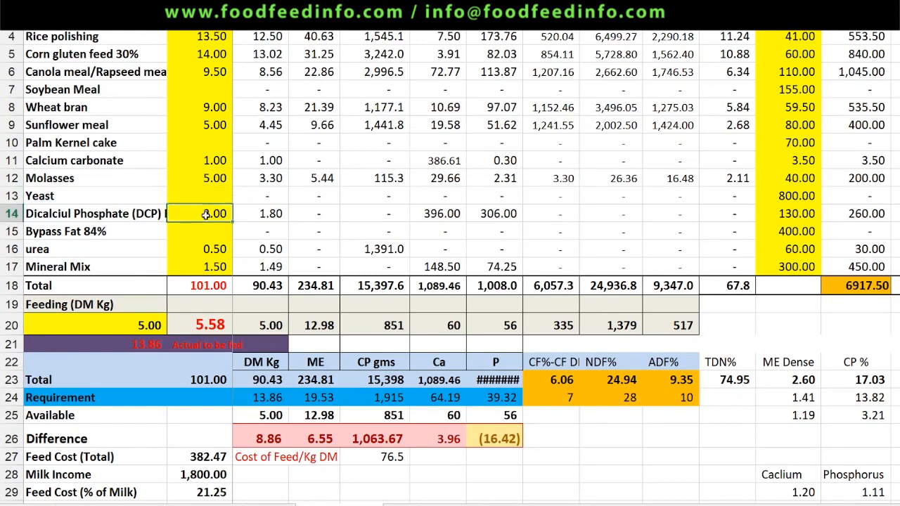
key("ctrl+z")
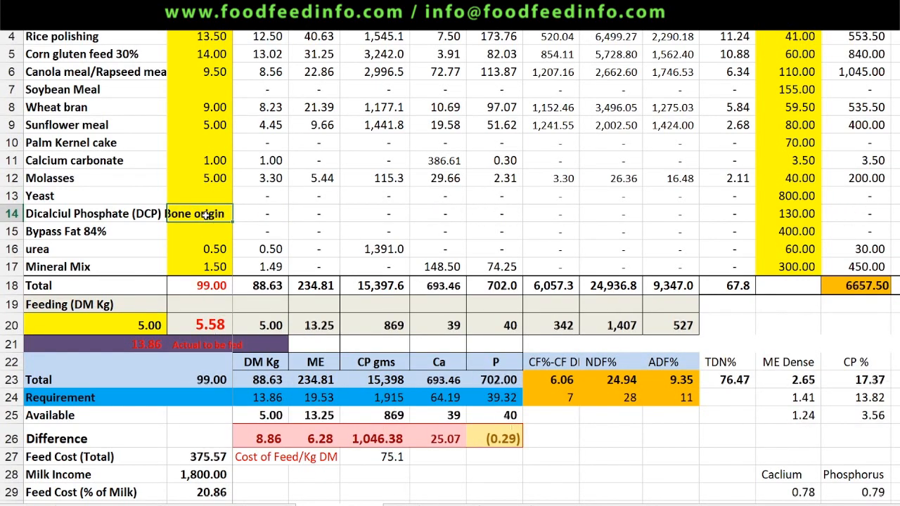
Try a Yeast inclusion of 0.2 kg and replace it with 1 kg.
key("Up")
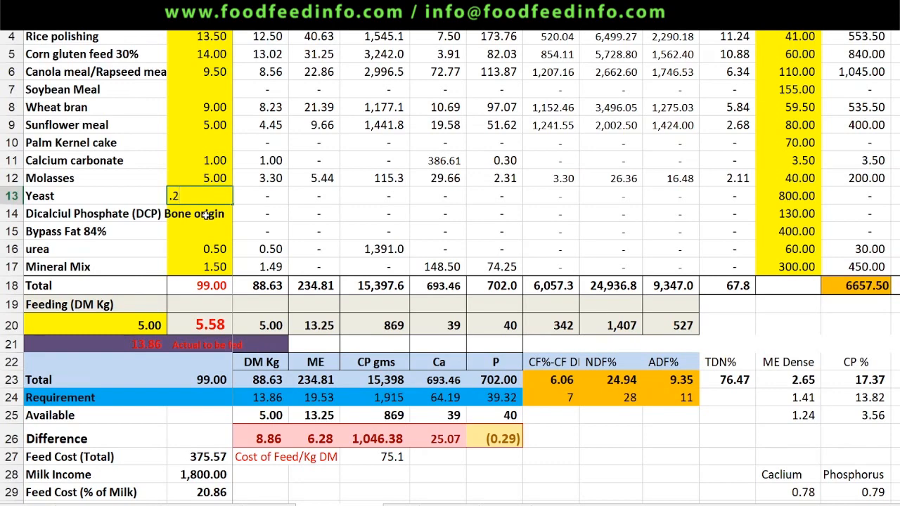
type(".2")
key("Return")
key("Up")
type("1")
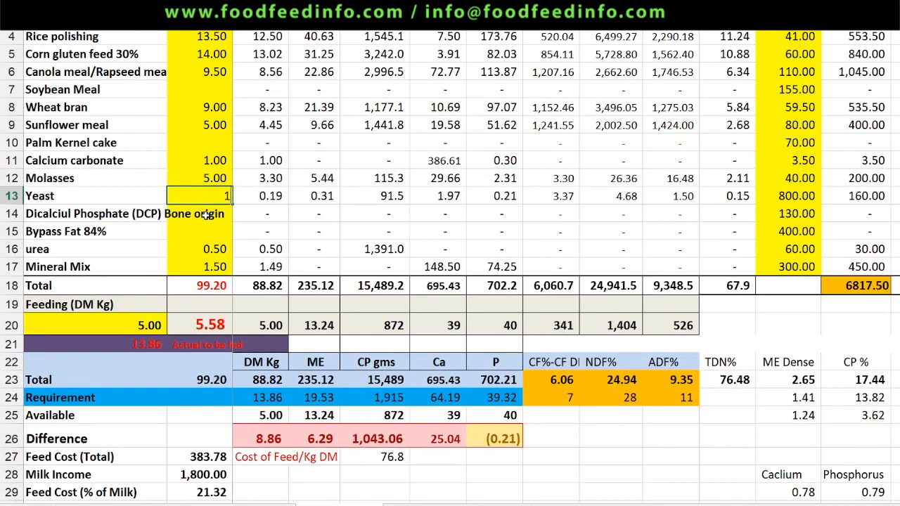
key("Up")
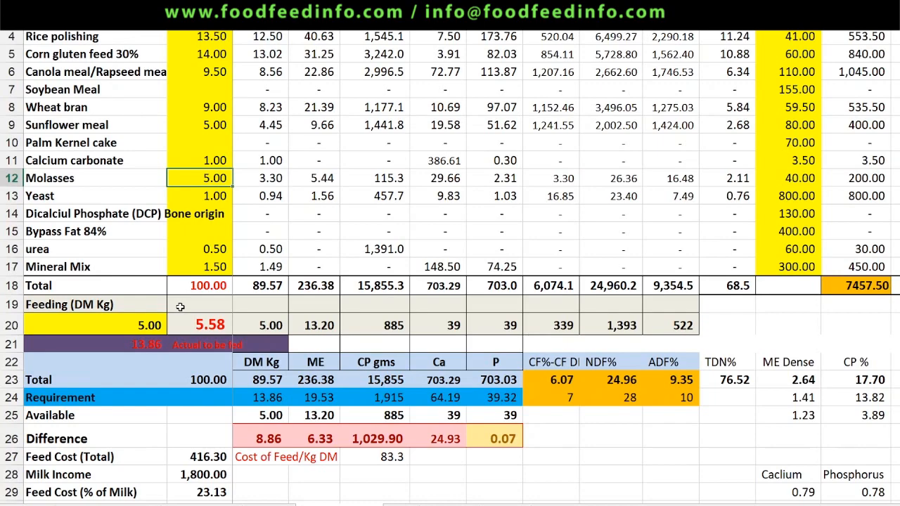
Review the ration and its total feed cost, and try a feeding amount of 10 kg dry matter.
scroll(180, 307, "down", 1)
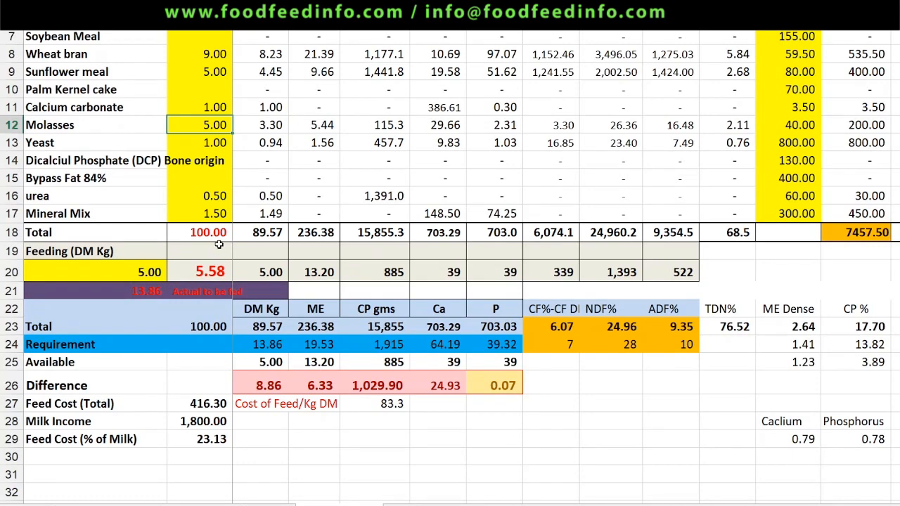
scroll(219, 244, "up", 2)
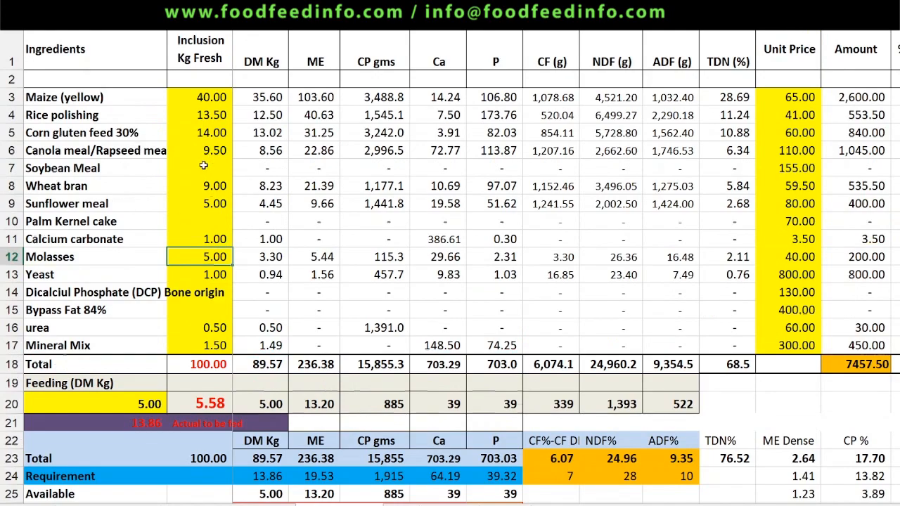
scroll(180, 269, "down", 3)
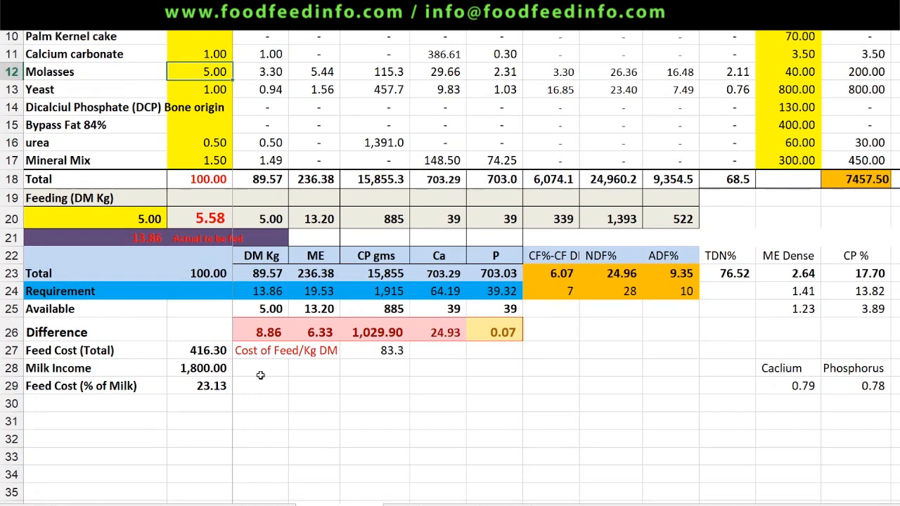
left_click(198, 336)
left_click(197, 350)
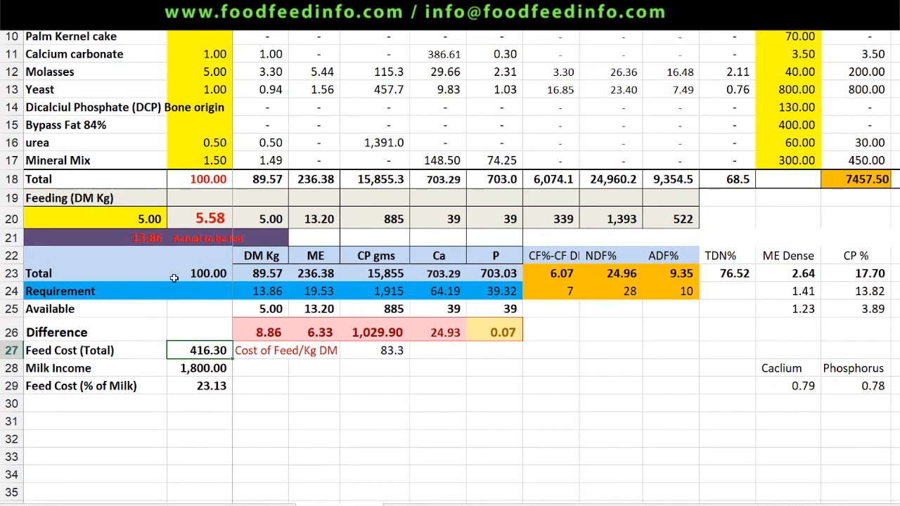
left_click(136, 220)
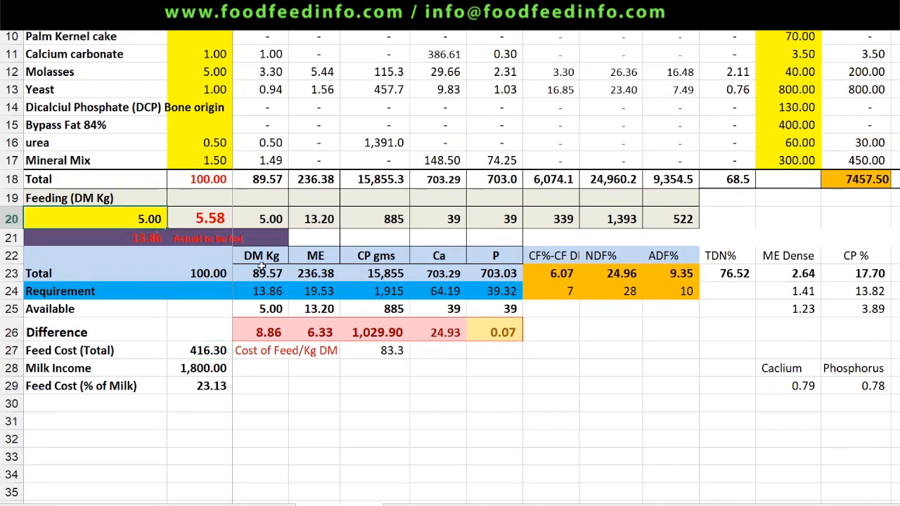
type("1")
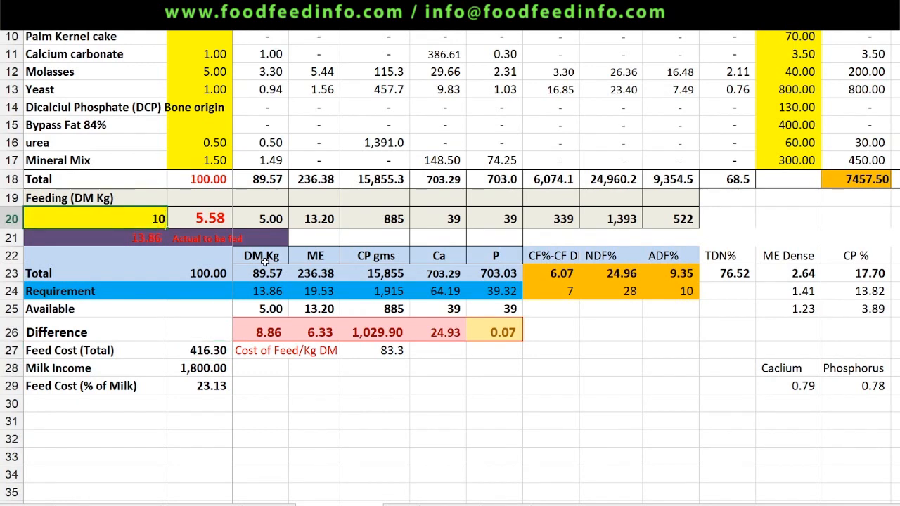
type("0")
key("Up")
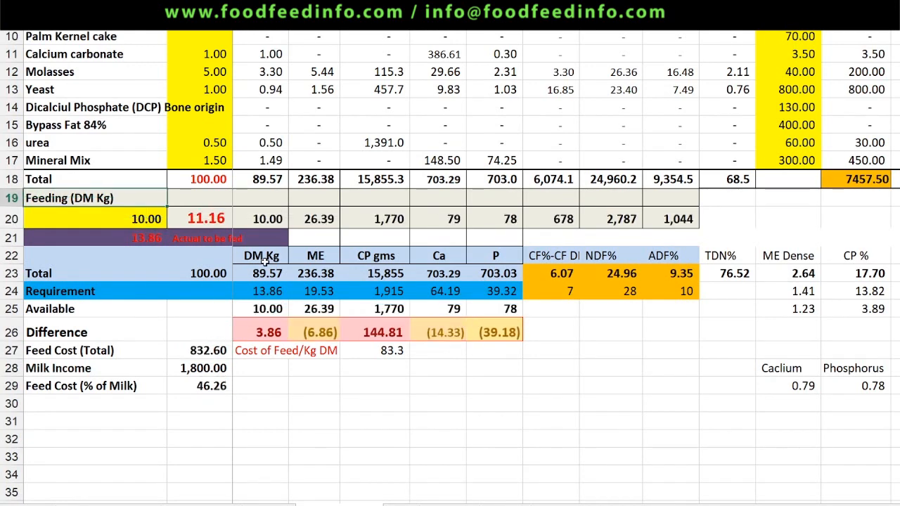
Try a feeding amount of 9 kg dry matter and check the total feed cost and cost per kg DM.
key("Down")
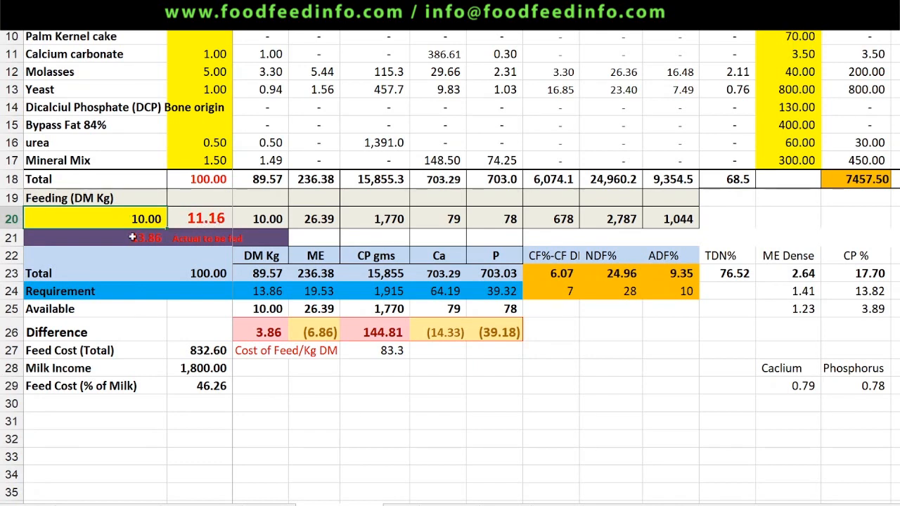
type("9")
key("Return")
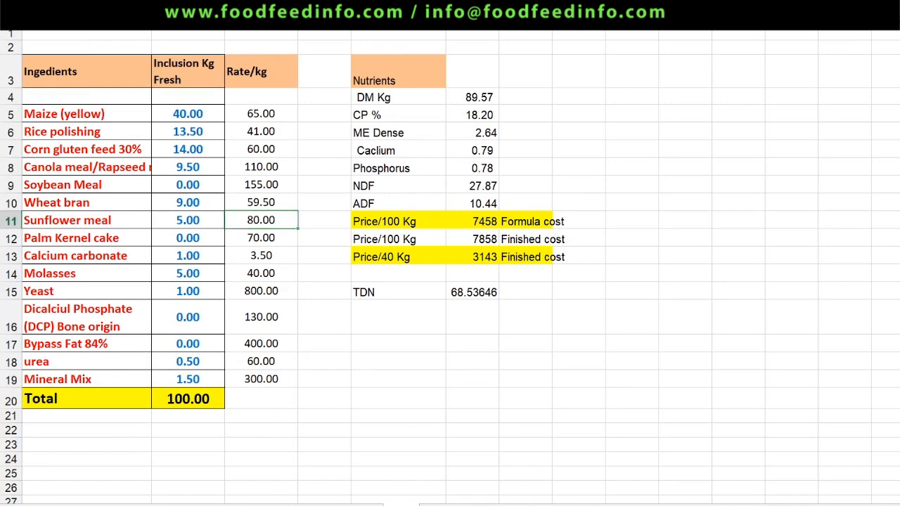
left_click(339, 505)
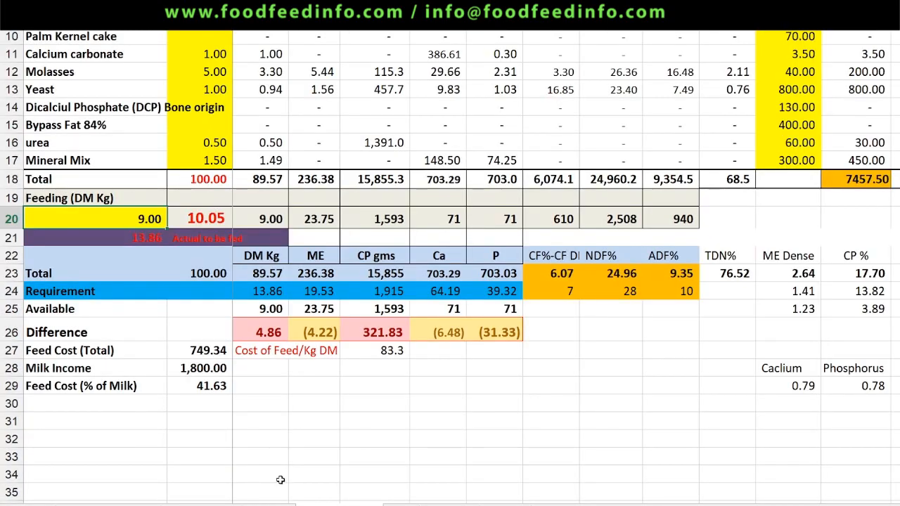
left_click(189, 352)
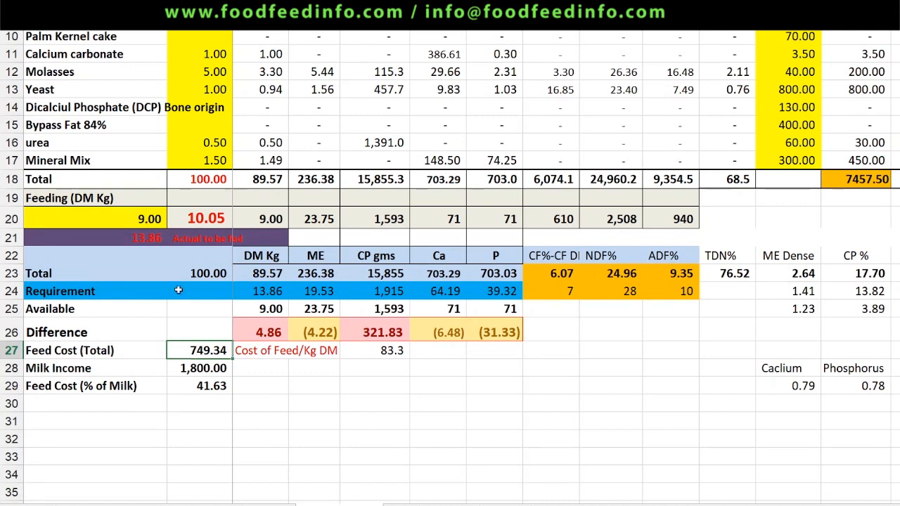
left_click(143, 218)
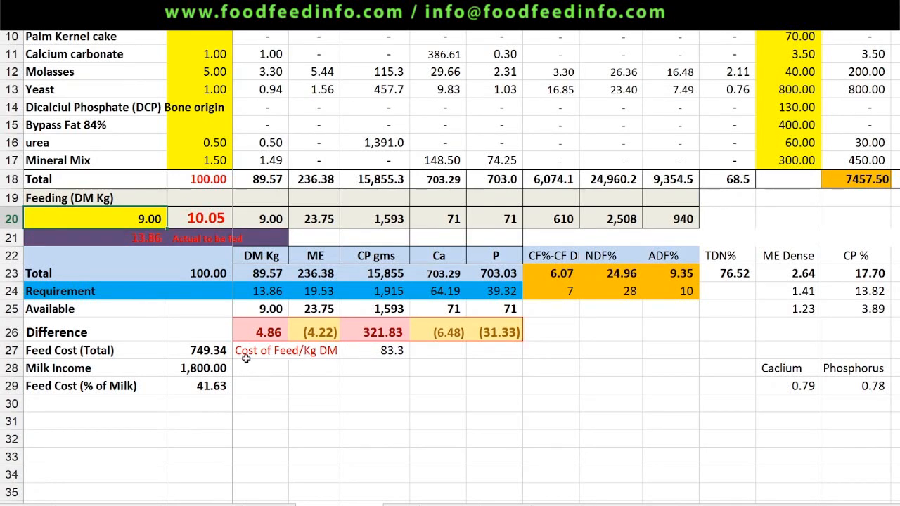
left_click(360, 354)
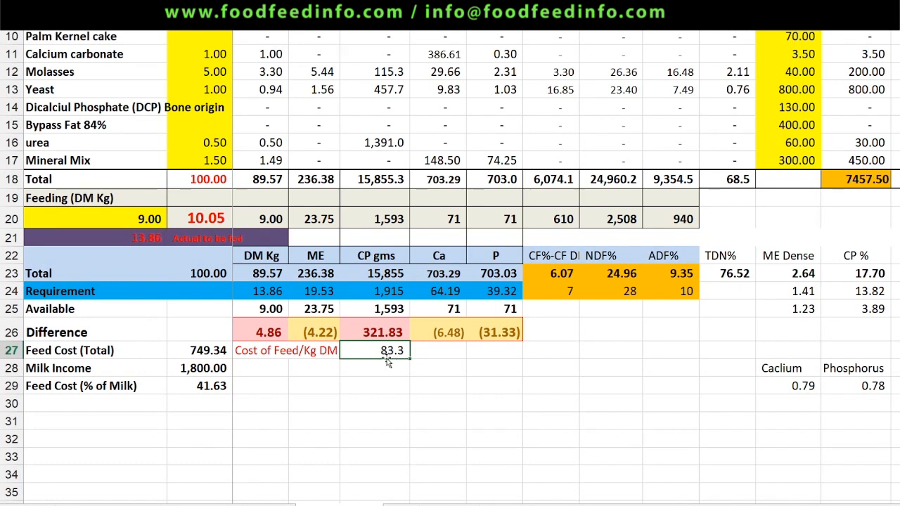
Set the feeding amount to 10 kg dry matter, and check the feed cost per kg DM and the formula summary sheet.
left_click(109, 223)
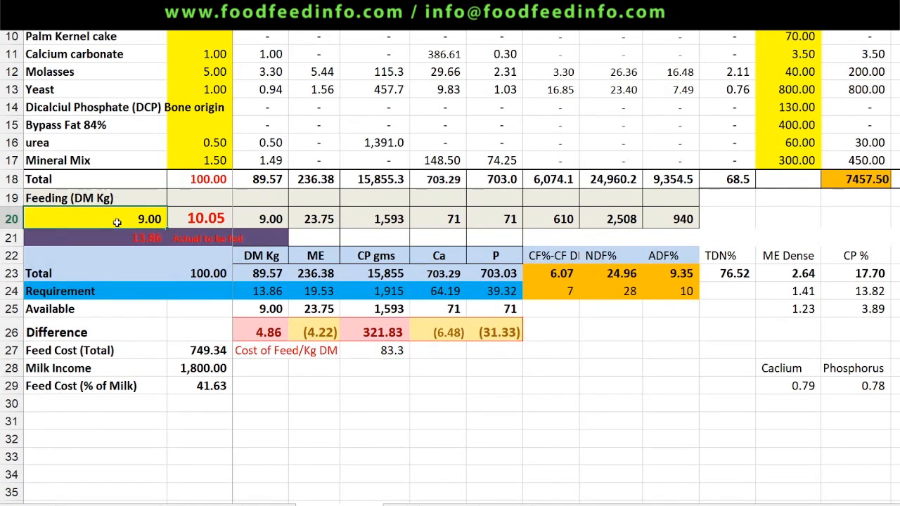
type("10")
key("Up")
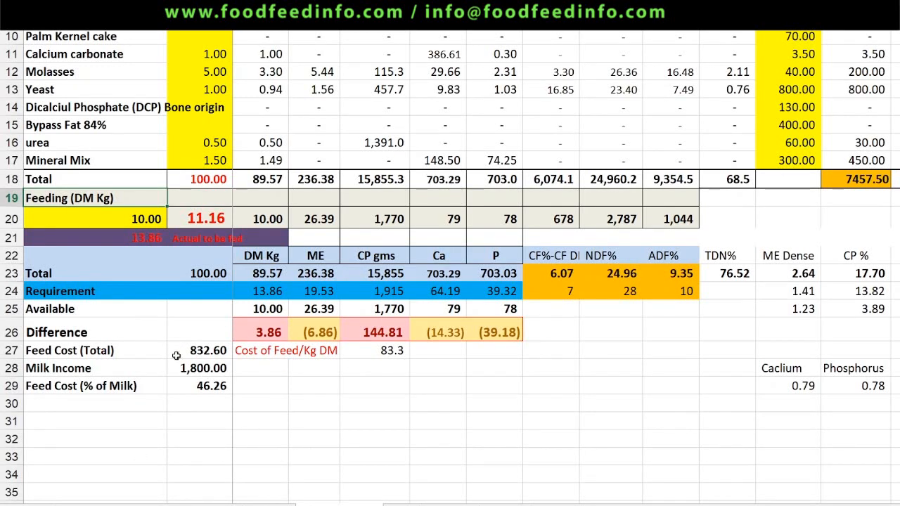
left_click(359, 350)
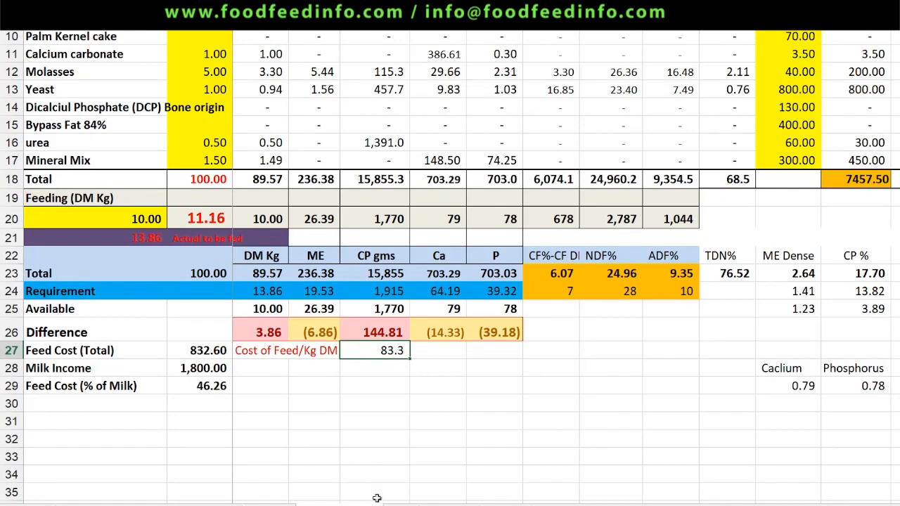
left_click(401, 505)
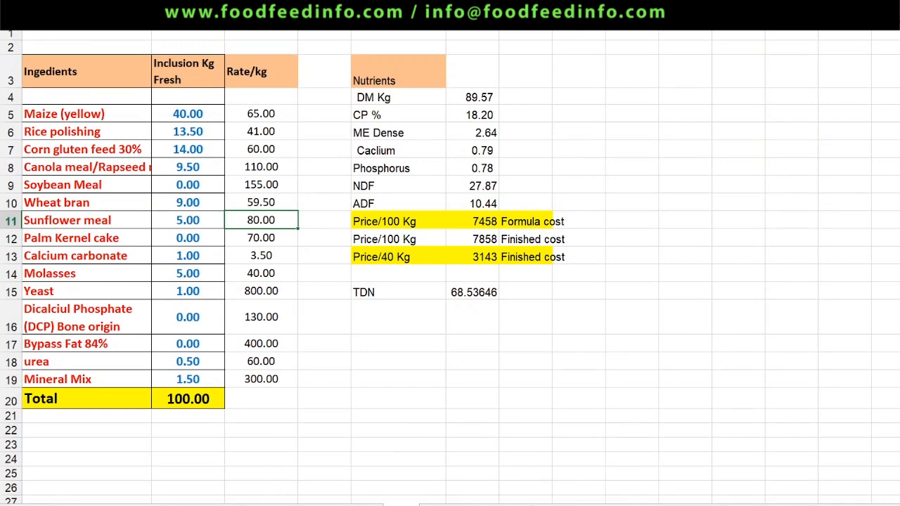
Set the inclusion of Rhode grass fresh to 0 kg on the fodder sheet, leaving the sheet blank for TMR preparation.
left_click(203, 505)
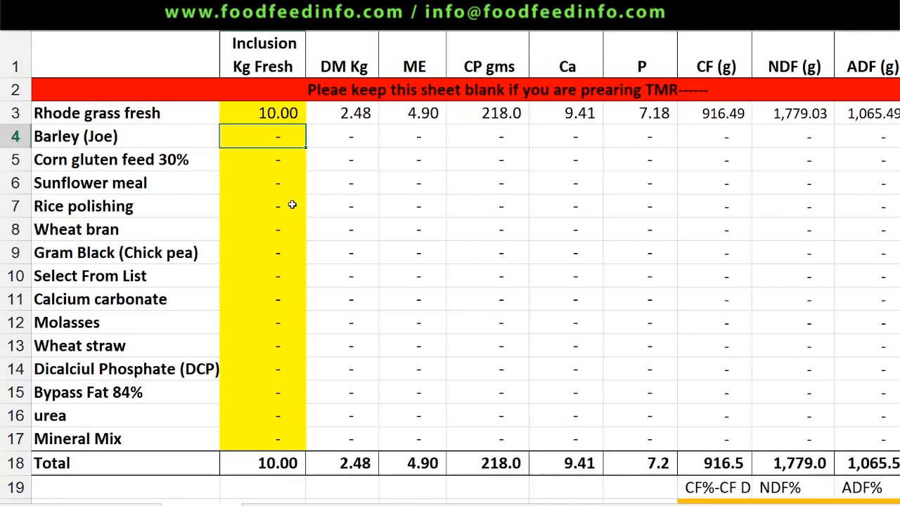
left_click(253, 111)
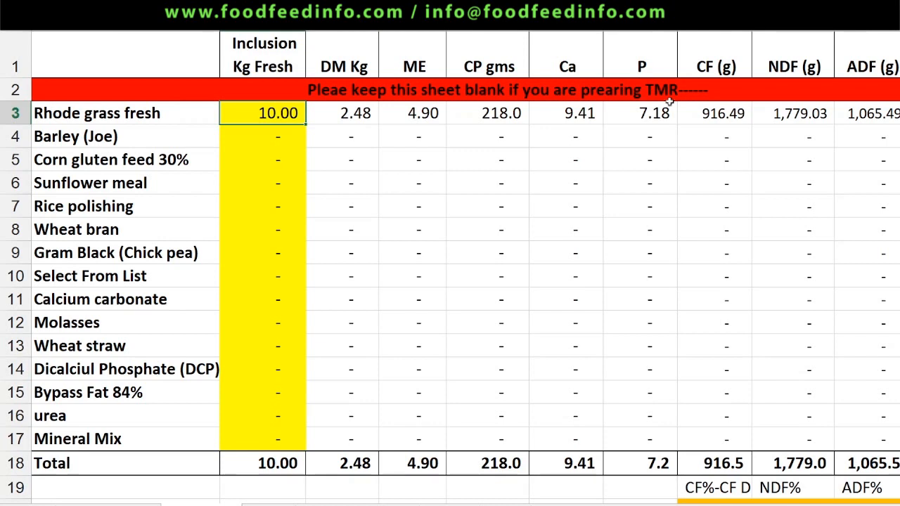
left_click(282, 146)
left_click(263, 116)
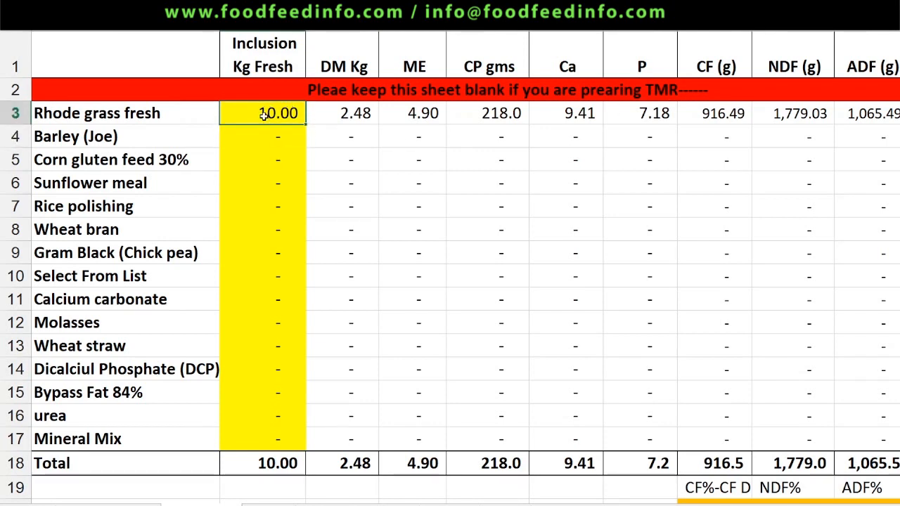
type("0")
key("Up")
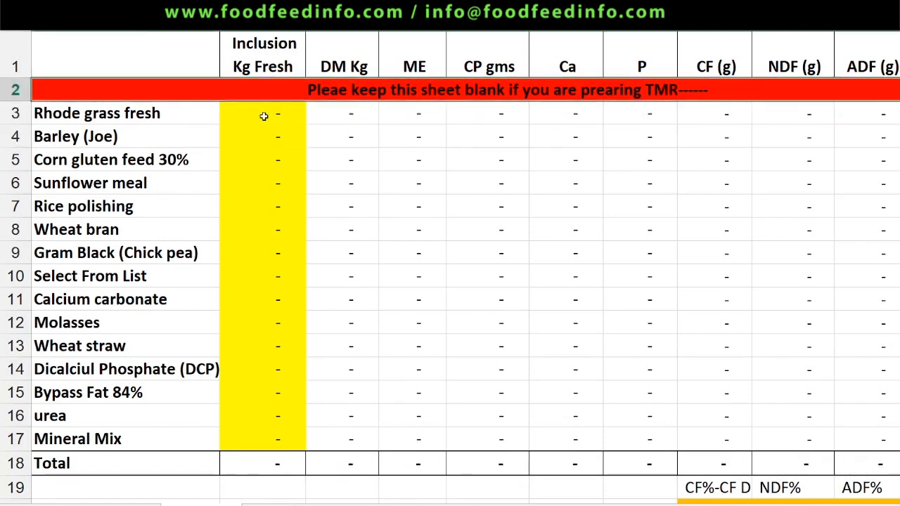
key("Down")
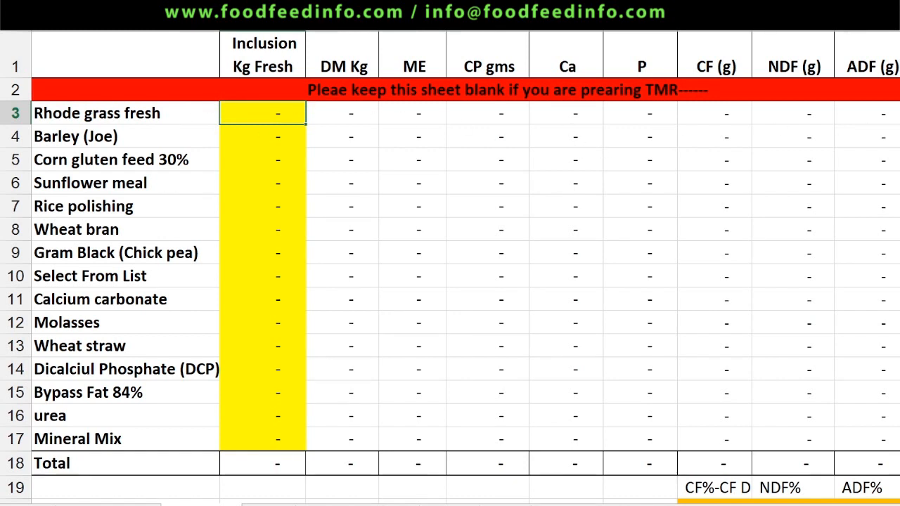
Choose Wanda Market as the second ingredient, below Wanda Own, on the TMR sheet.
left_click(899, 113)
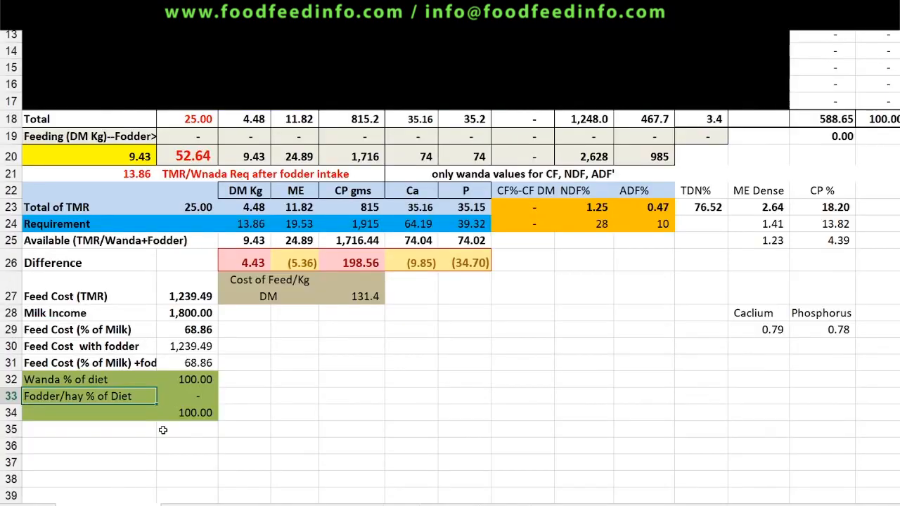
scroll(216, 350, "up", 6)
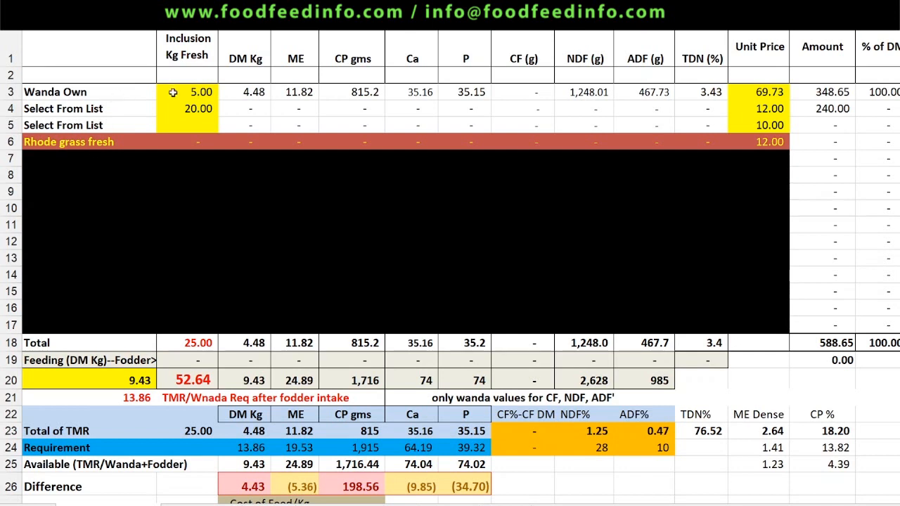
left_click(115, 94)
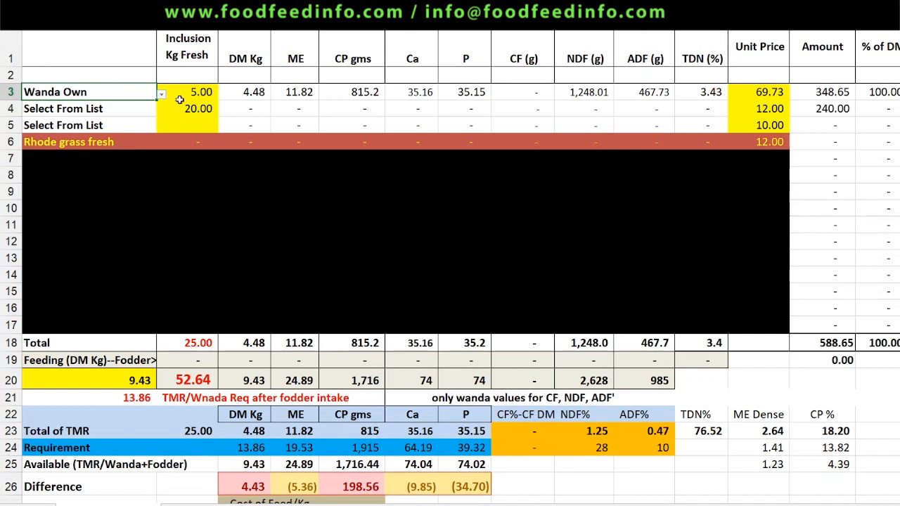
left_click(134, 113)
left_click(161, 113)
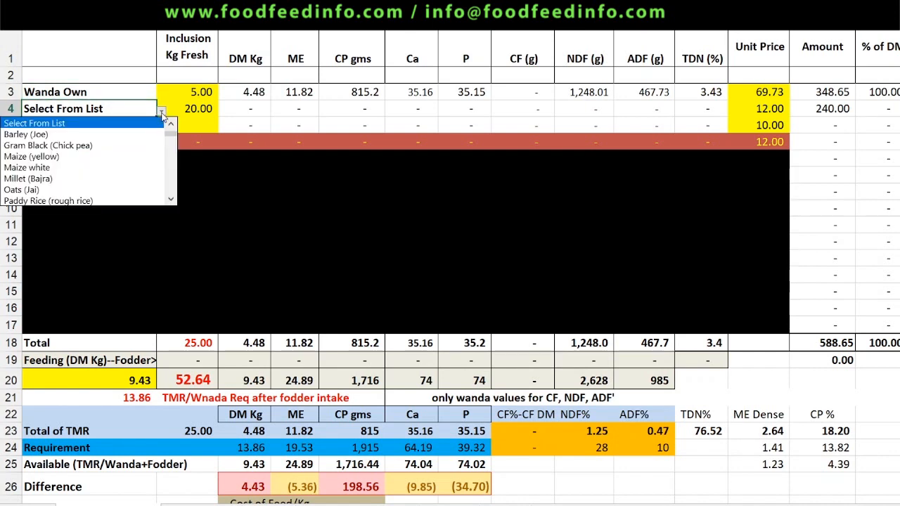
scroll(171, 185, "down", 6)
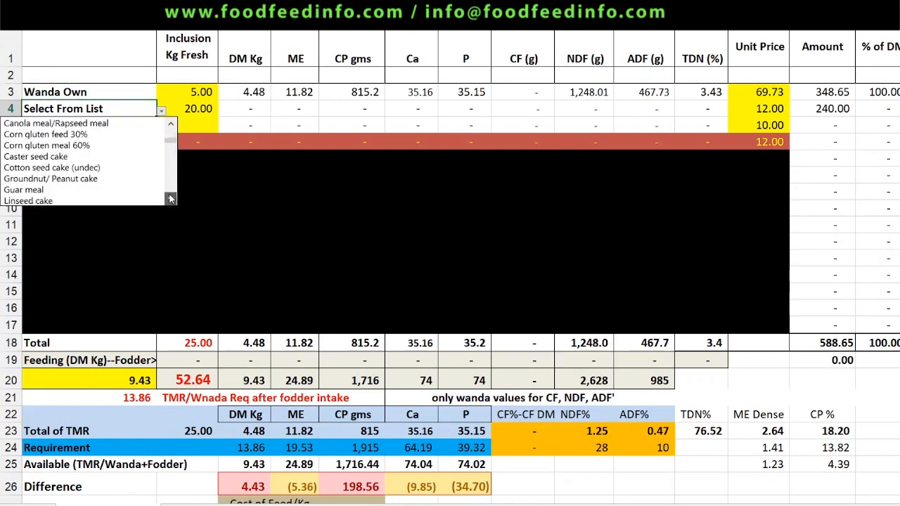
scroll(169, 189, "down", 5)
scroll(168, 189, "up", 2)
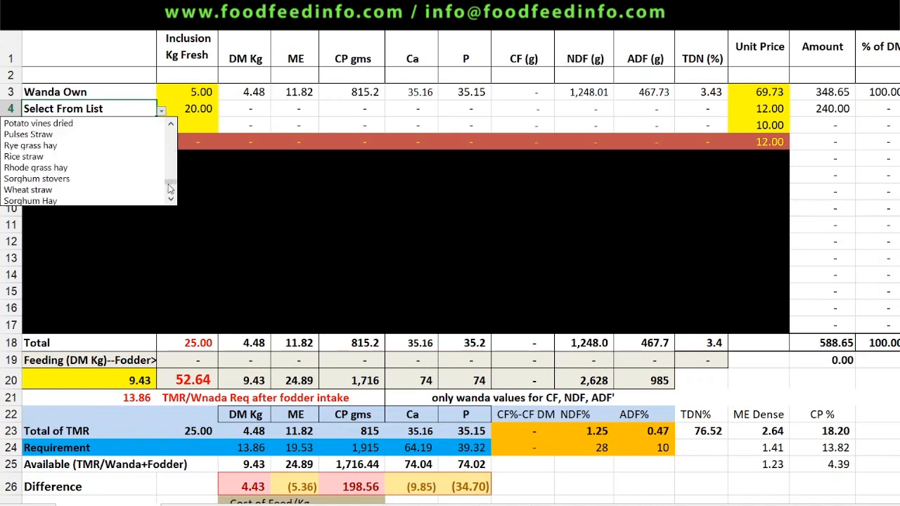
scroll(173, 200, "down", 4)
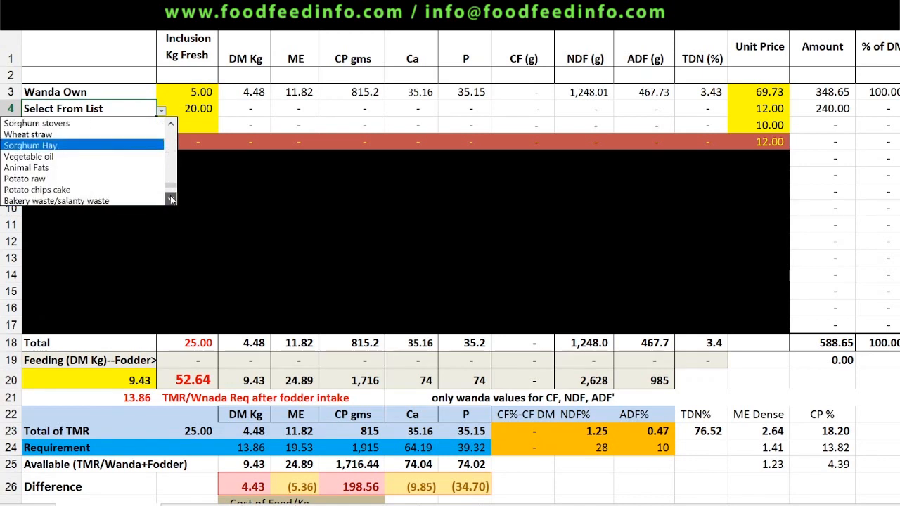
left_click(61, 145)
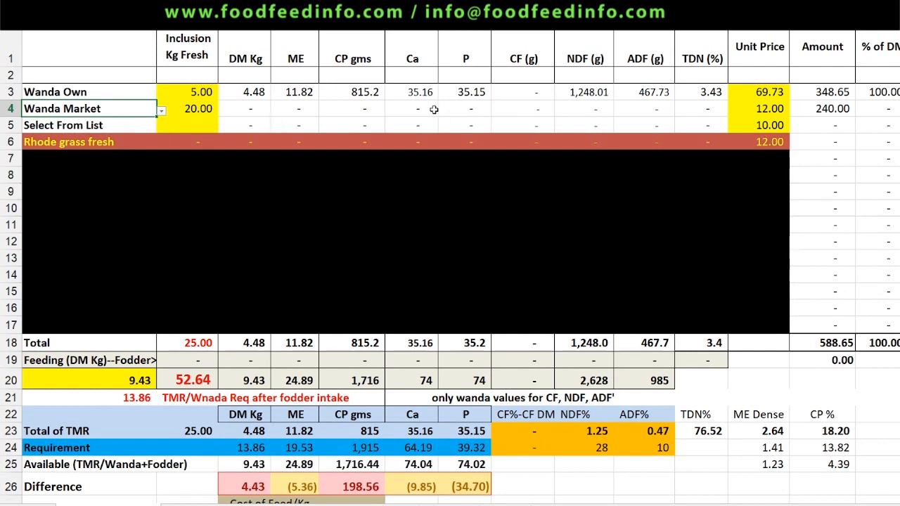
Examine the nutrient columns of the Wanda Market entry in the feedstuffs table.
left_click(201, 108)
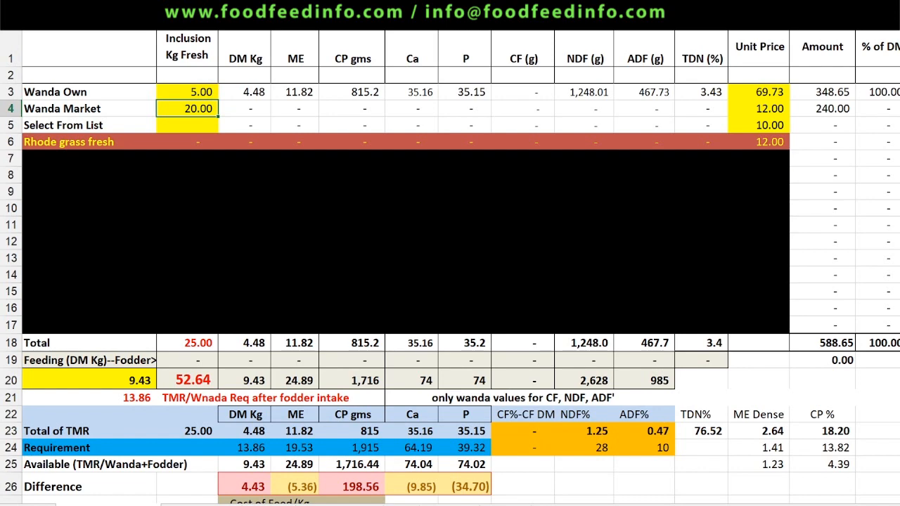
left_click(505, 505)
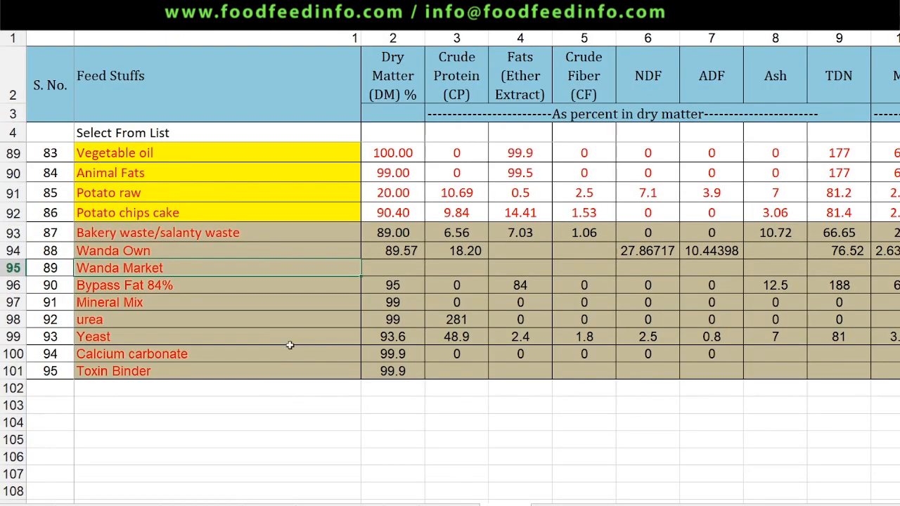
key("Right")
key("Right")
key("Right")
key("Right")
key("Right")
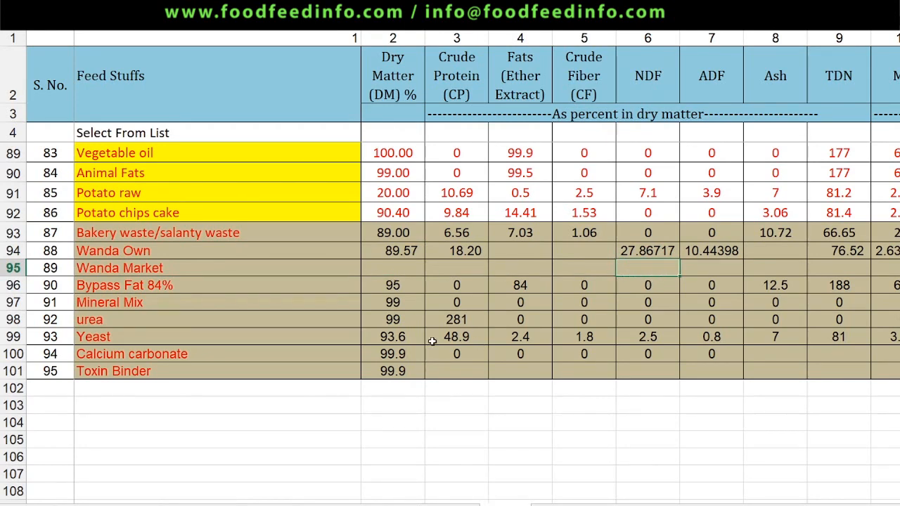
Replace Wanda Market with Mott grass as the second ingredient, below Wanda Own, on the TMR sheet.
left_click(108, 505)
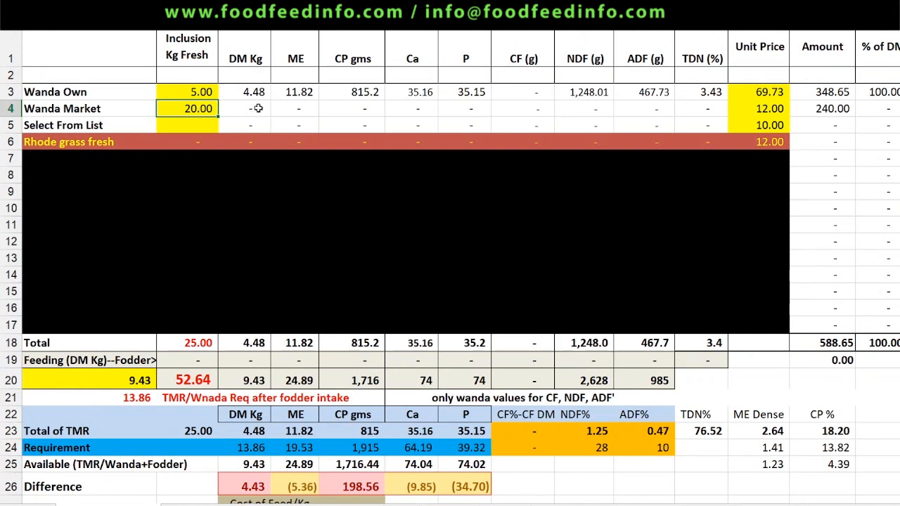
left_click(124, 109)
left_click(161, 113)
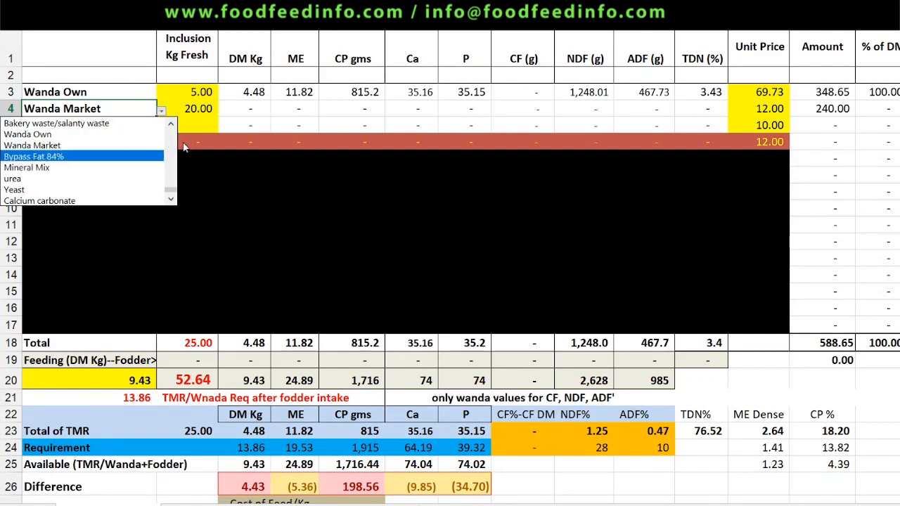
scroll(169, 141, "up", 5)
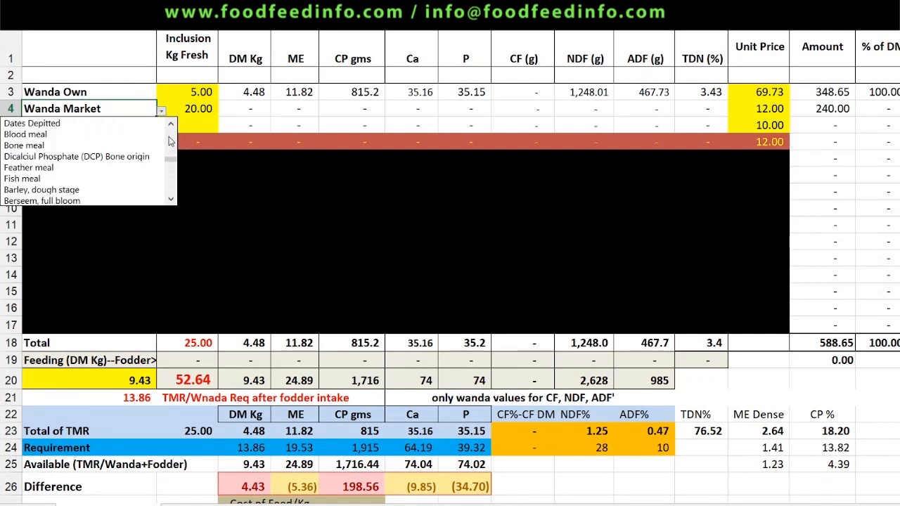
scroll(169, 141, "up", 3)
scroll(169, 141, "up", 3)
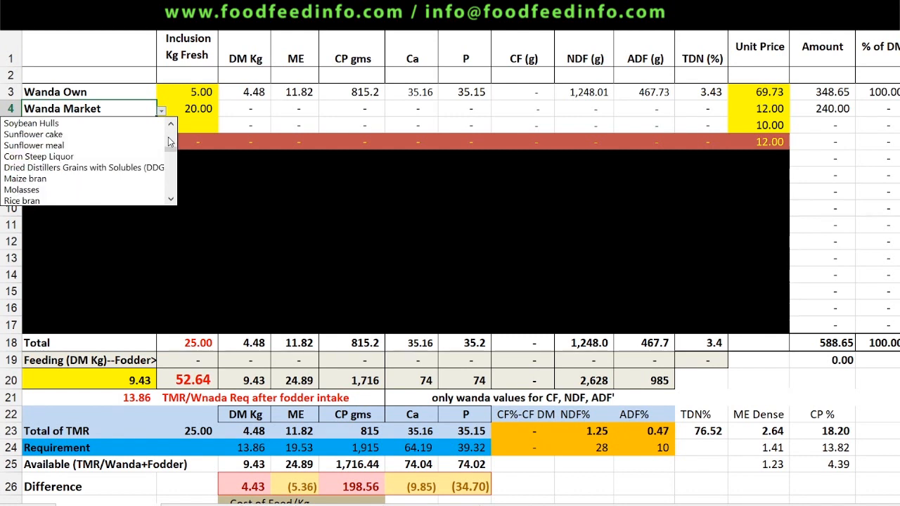
left_click(169, 125)
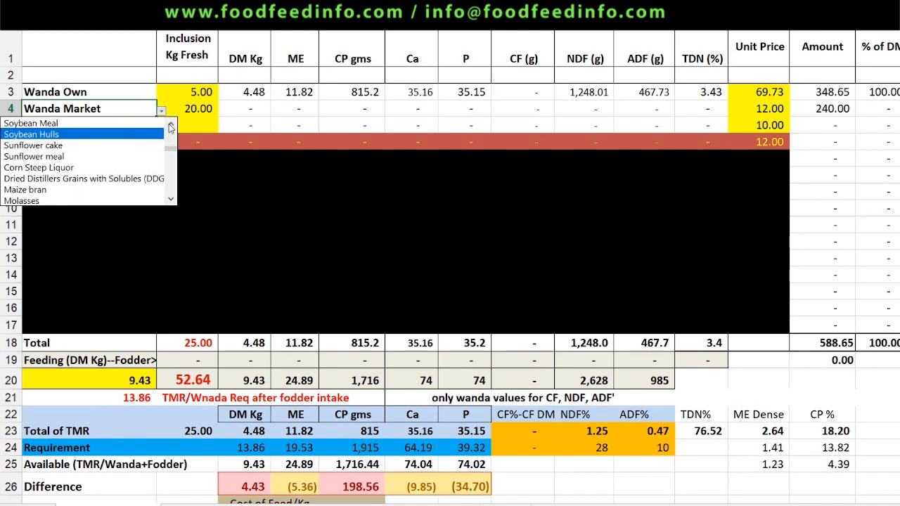
left_click(170, 125)
left_click(168, 125)
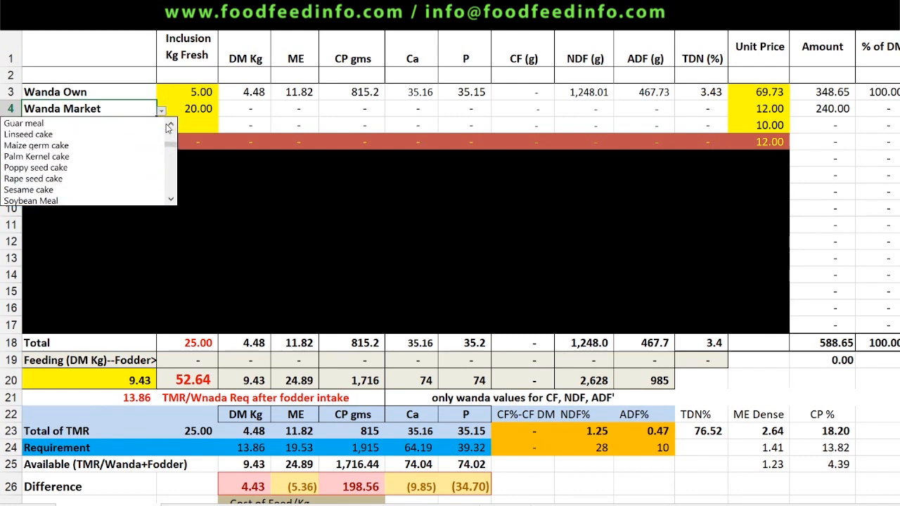
left_click(173, 136)
left_click(173, 137)
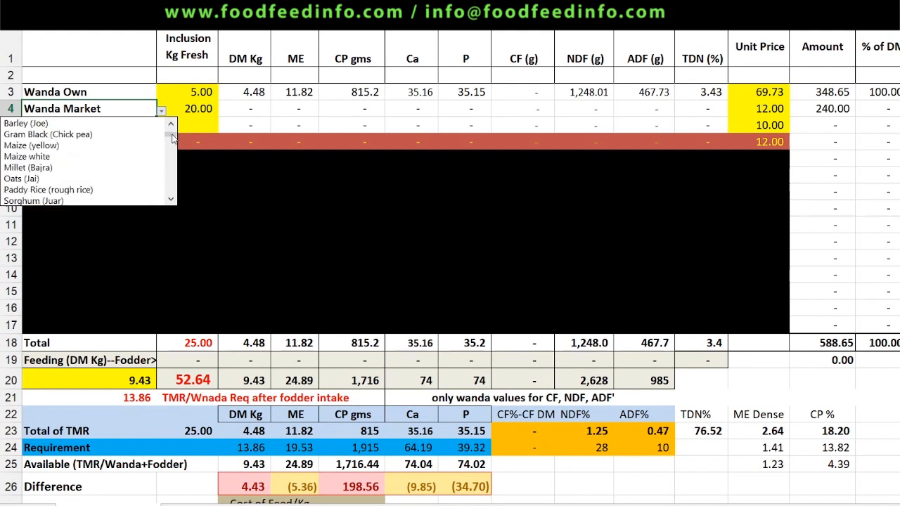
left_click(173, 182)
left_click(173, 182)
left_click(171, 185)
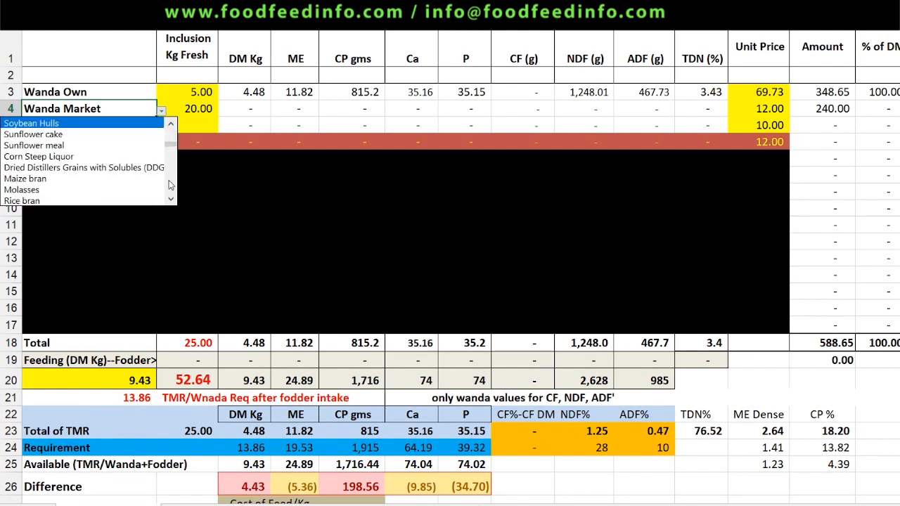
left_click(170, 185)
left_click(173, 185)
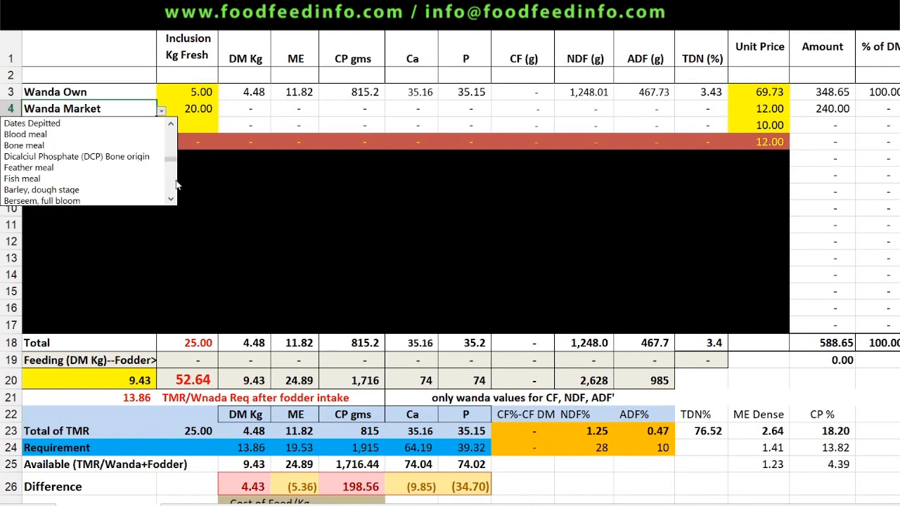
left_click(176, 185)
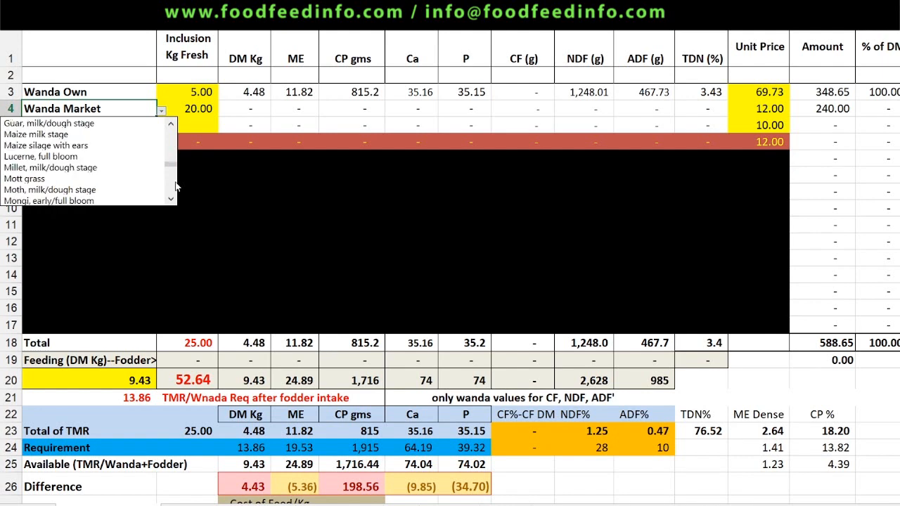
key("Escape")
left_click(97, 182)
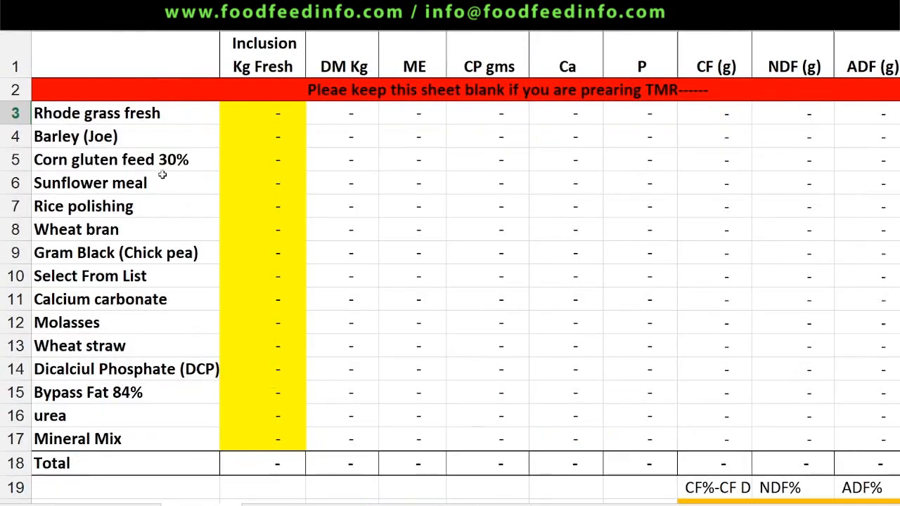
Set the inclusion of Rhode grass fresh to 10 kg on the fodder sheet.
left_click(259, 114)
type("10")
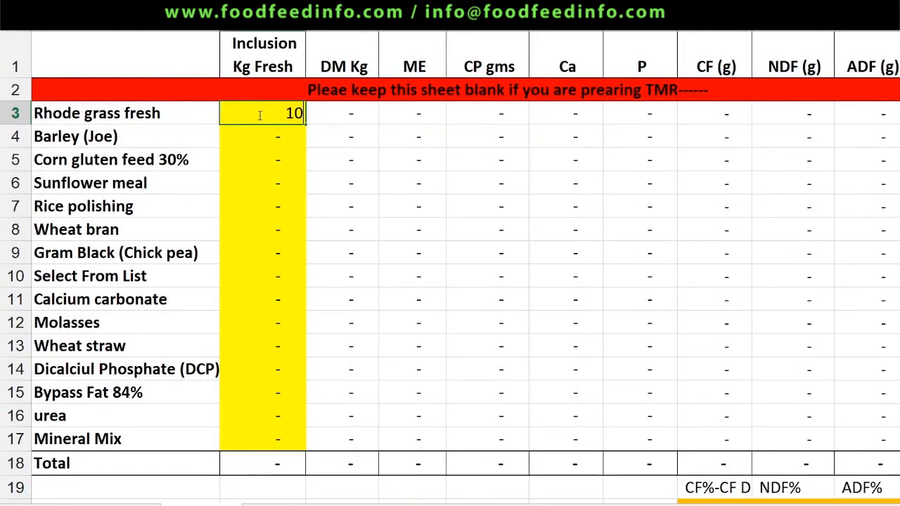
key("Return")
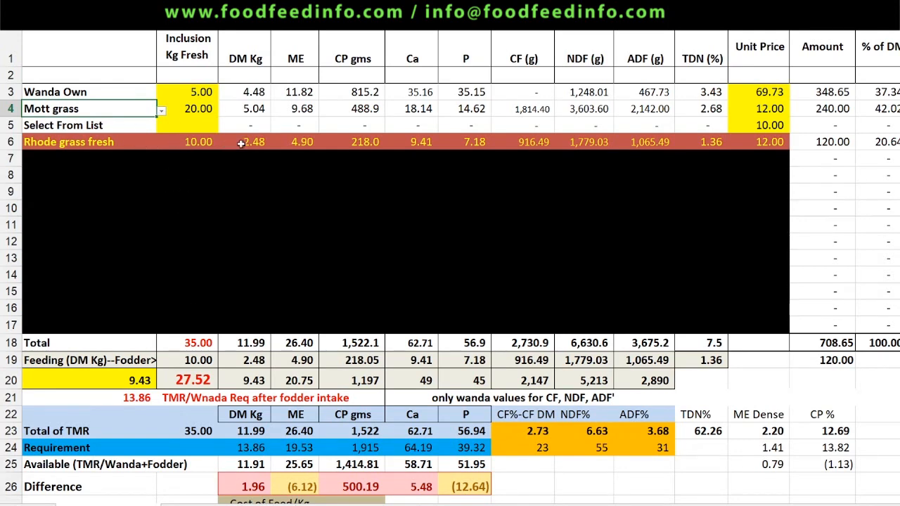
Compare the available nutrients with the requirements and check the feed costs on the TMR sheet, then review the formula summary sheet.
left_click(145, 398)
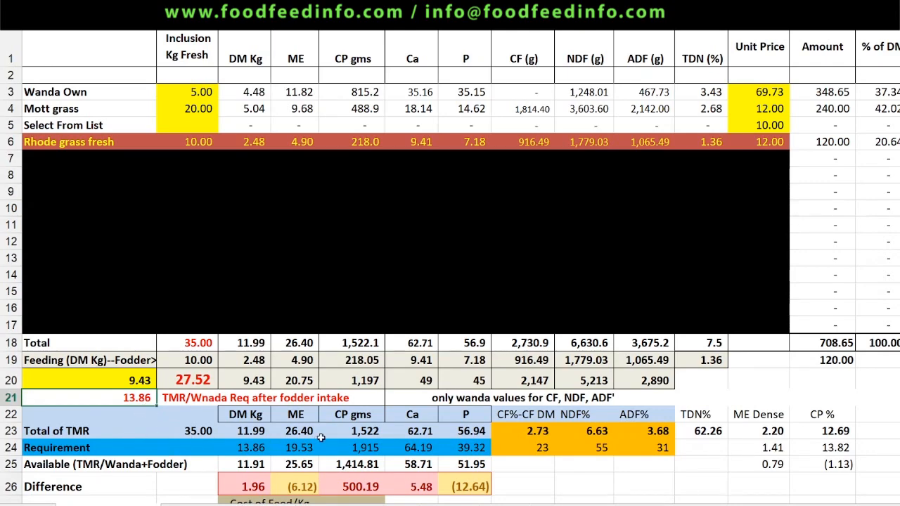
scroll(276, 485, "down", 1)
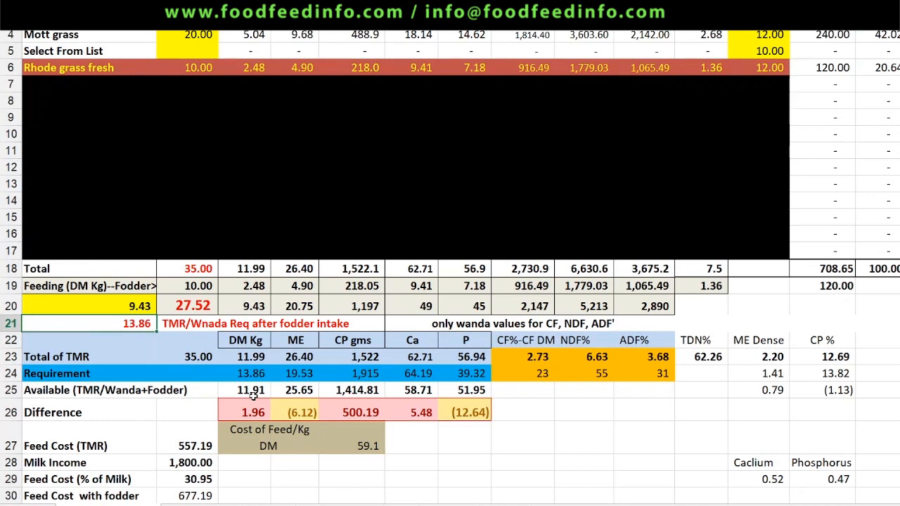
left_click(257, 392)
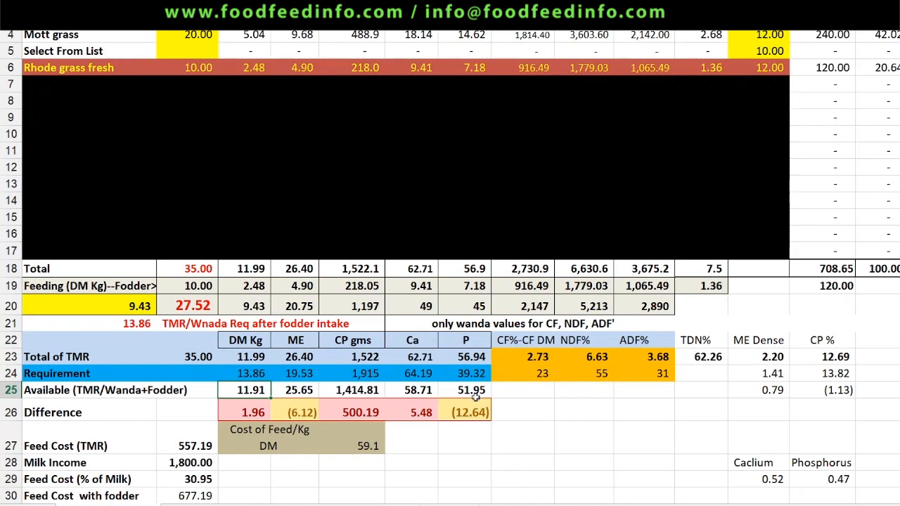
scroll(209, 482, "down", 1)
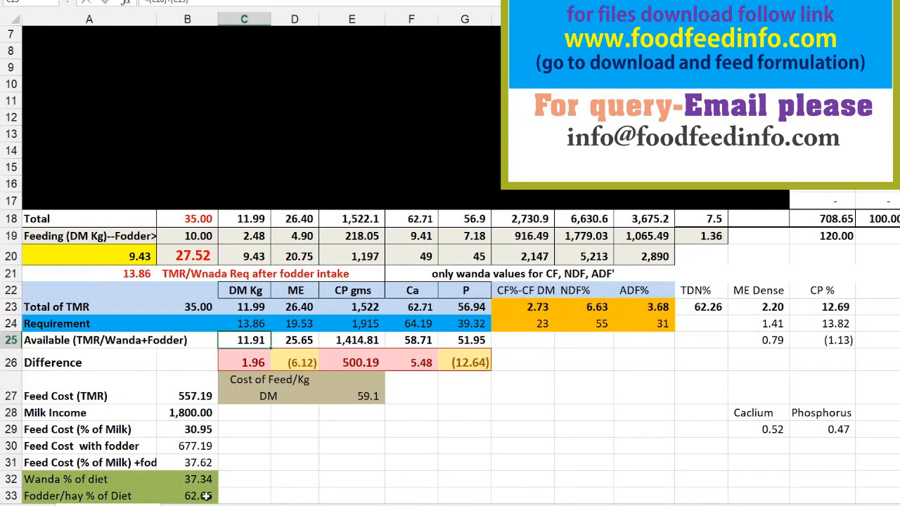
left_click(269, 505)
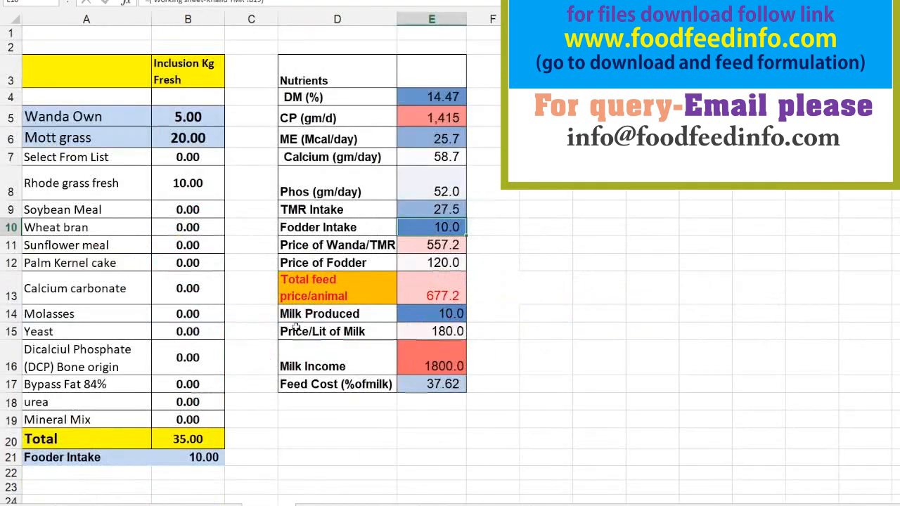